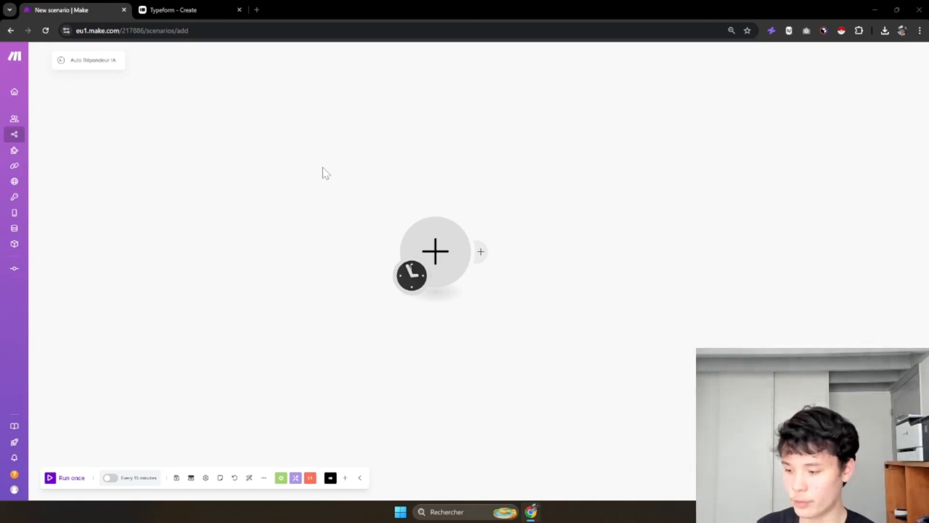
- Add a Typeform Watch Responses trigger as the scenario's first module
{"action": "left_click", "coordinate": [430, 230]}
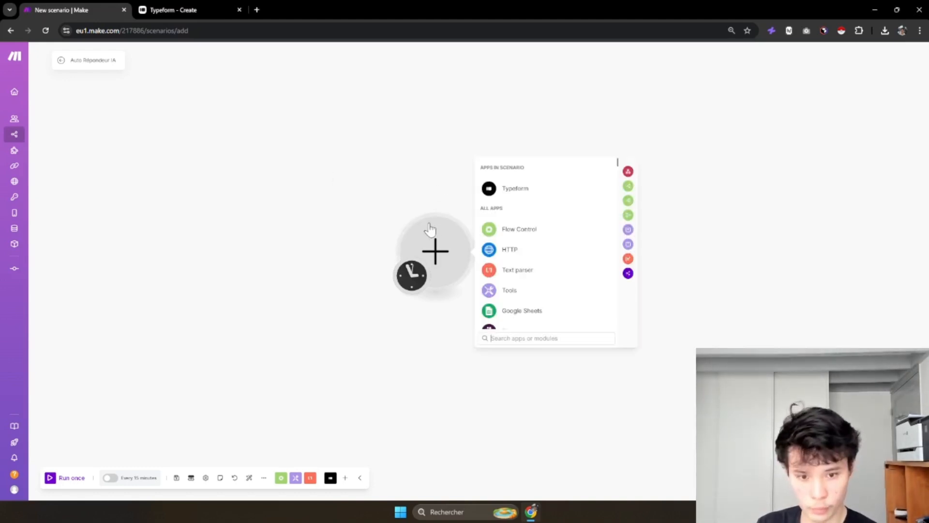
{"action": "left_click", "coordinate": [553, 198]}
{"action": "type", "text": "watch"}
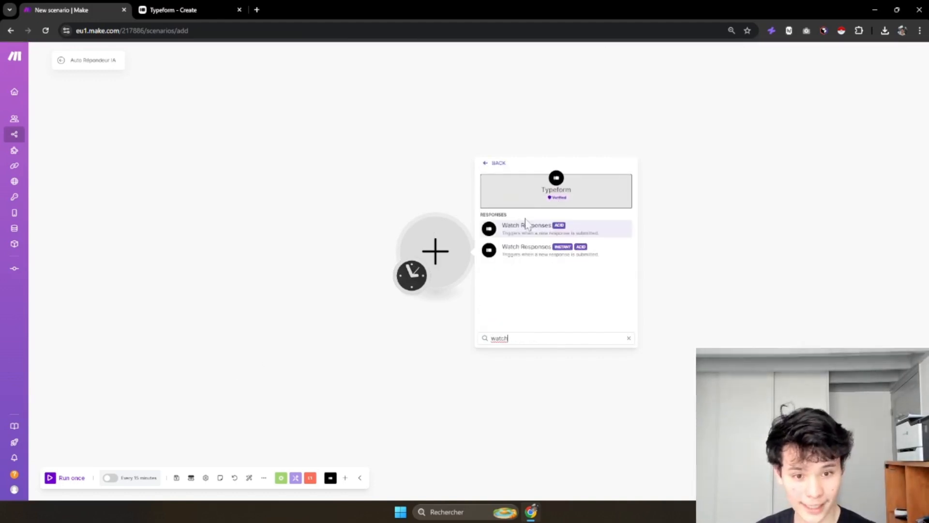
{"action": "left_click", "coordinate": [528, 231]}
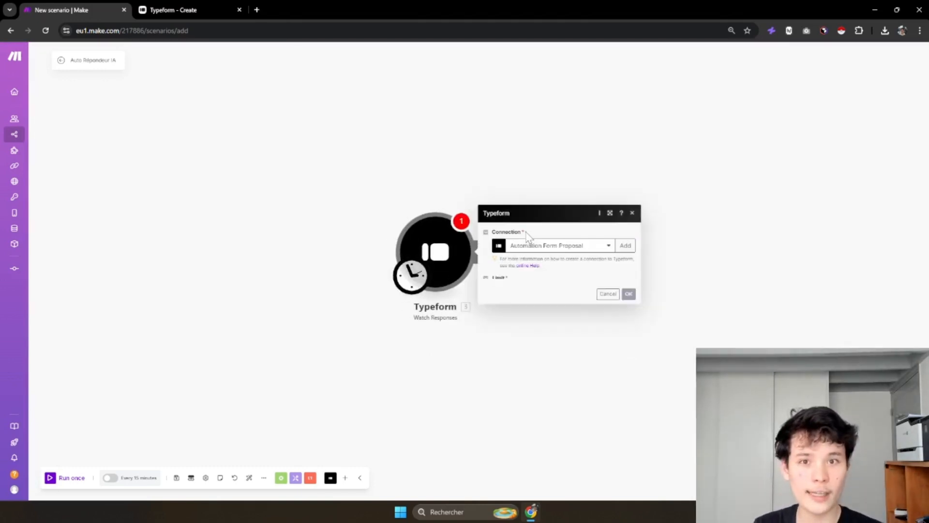
- Set the trigger to the Watch Intake Form connection and Intake Form, starting from now on
{"action": "left_click", "coordinate": [553, 172]}
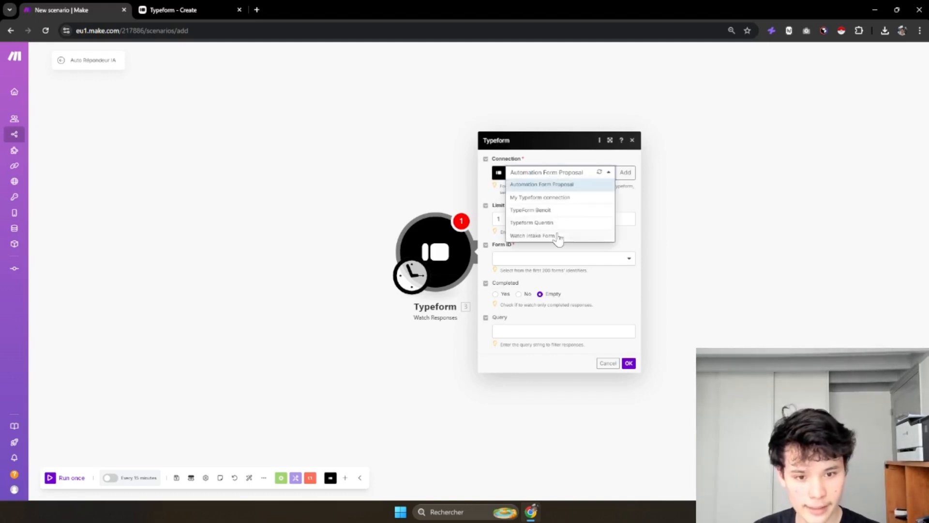
{"action": "left_click", "coordinate": [556, 236]}
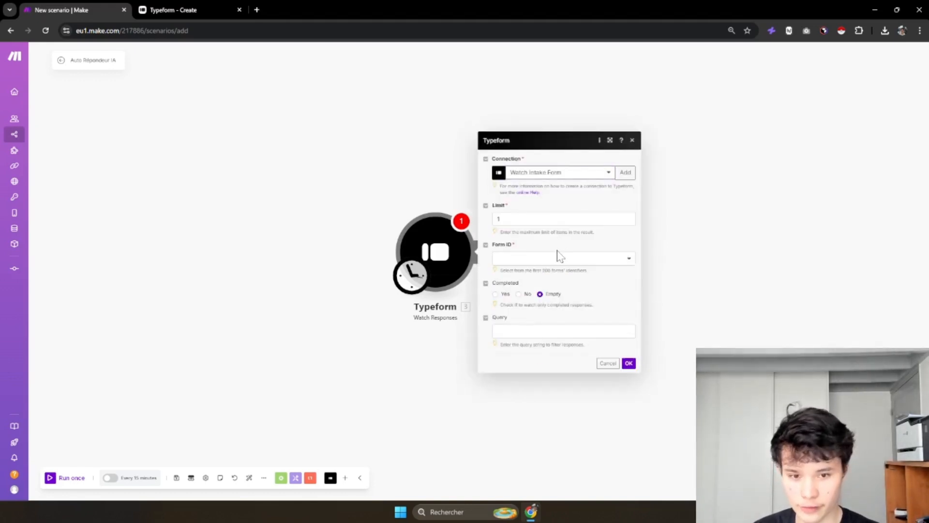
{"action": "left_click", "coordinate": [556, 259]}
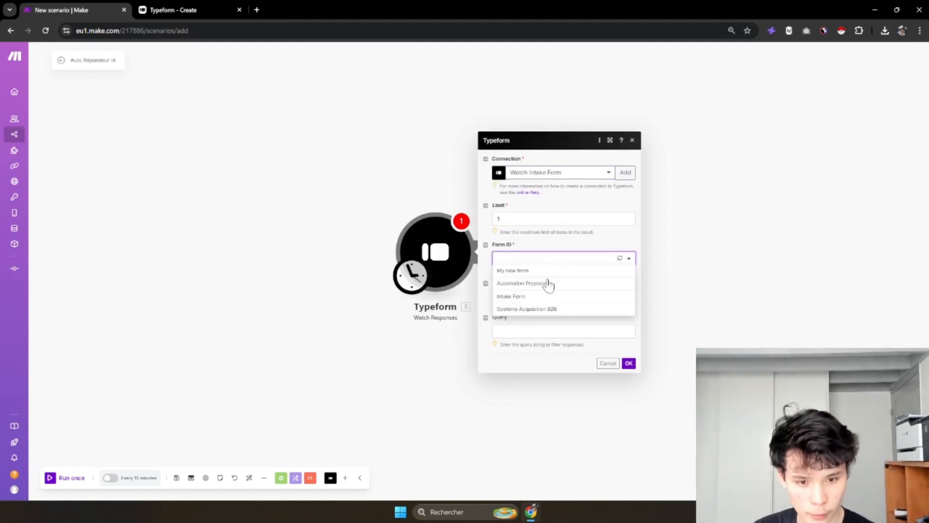
{"action": "left_click", "coordinate": [545, 296]}
{"action": "left_click", "coordinate": [626, 381]}
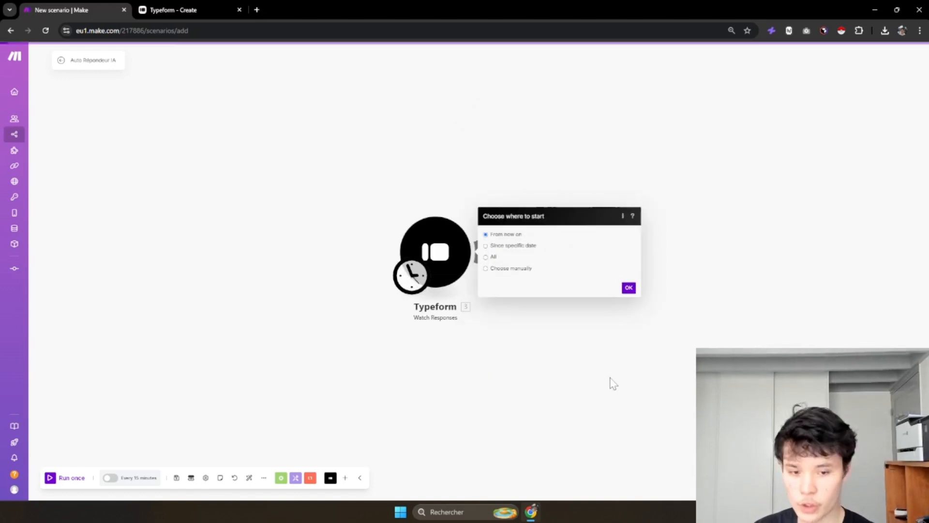
{"action": "left_click", "coordinate": [627, 289]}
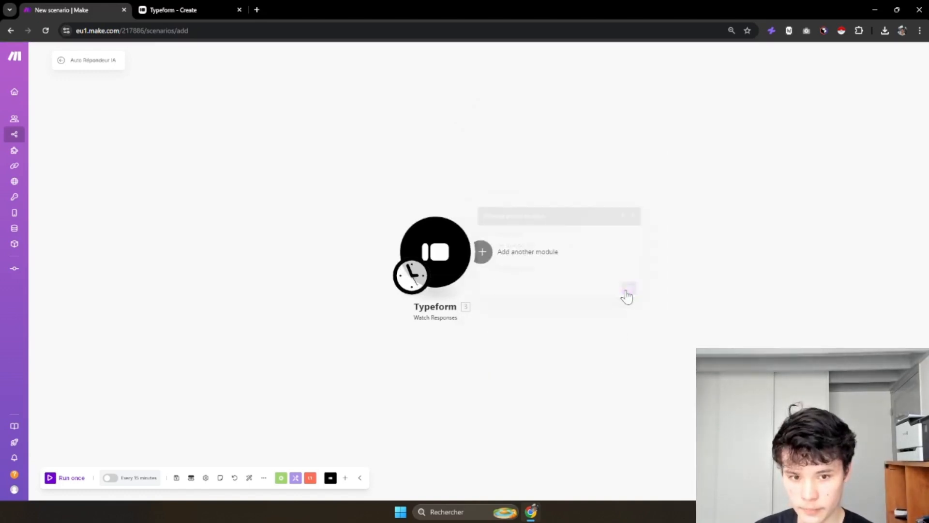
- Add a Tools Sleep delay module after the trigger
{"action": "left_click", "coordinate": [482, 251]}
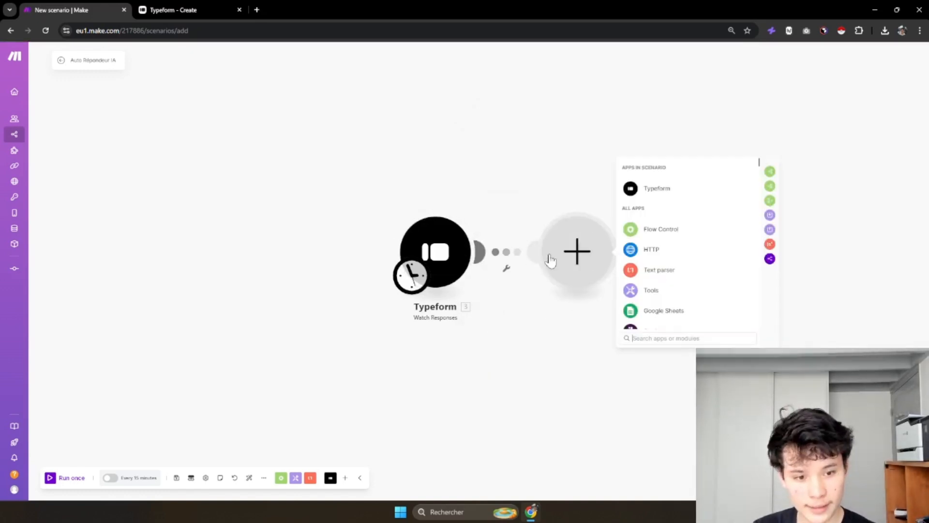
{"action": "left_click", "coordinate": [652, 292]}
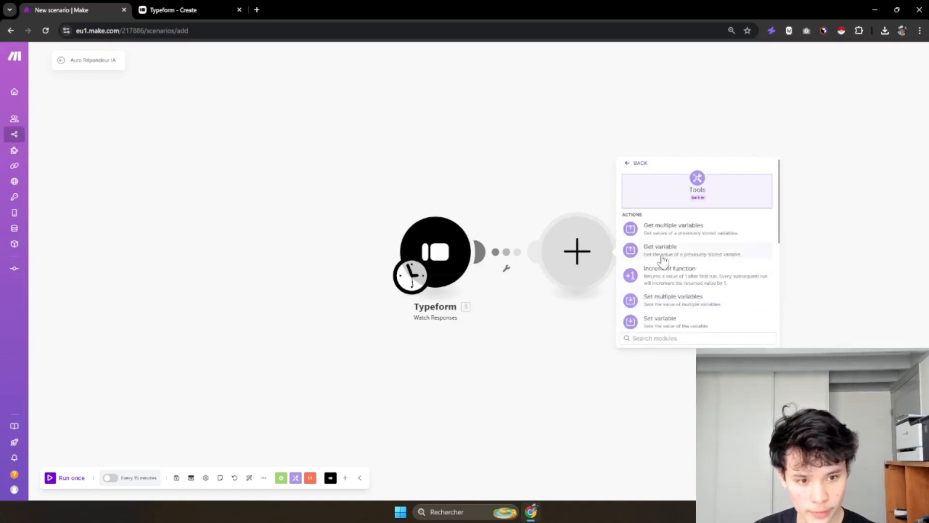
{"action": "type", "text": "slee"}
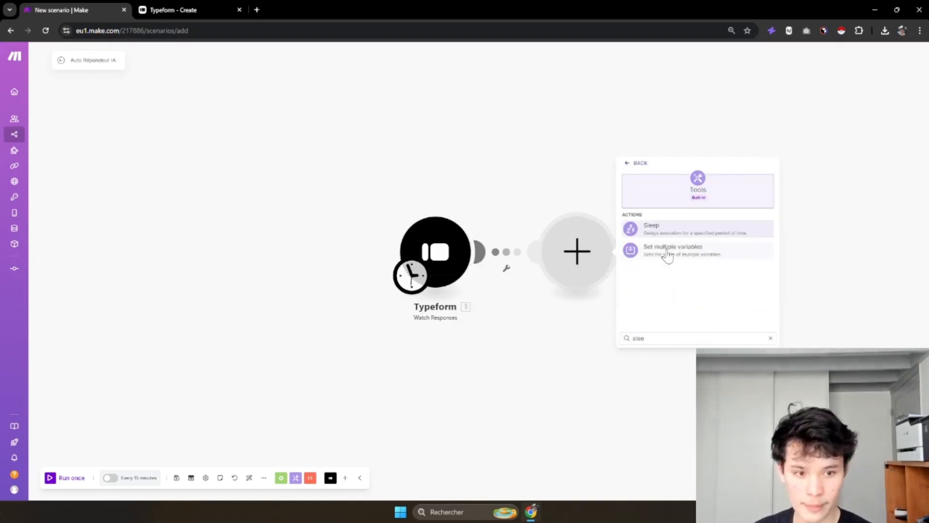
{"action": "left_click", "coordinate": [664, 233]}
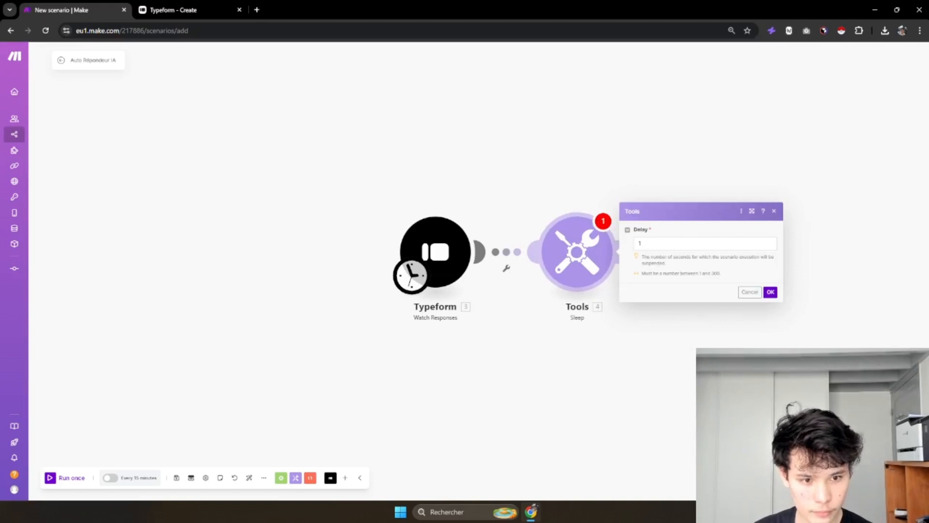
{"action": "left_click", "coordinate": [666, 243]}
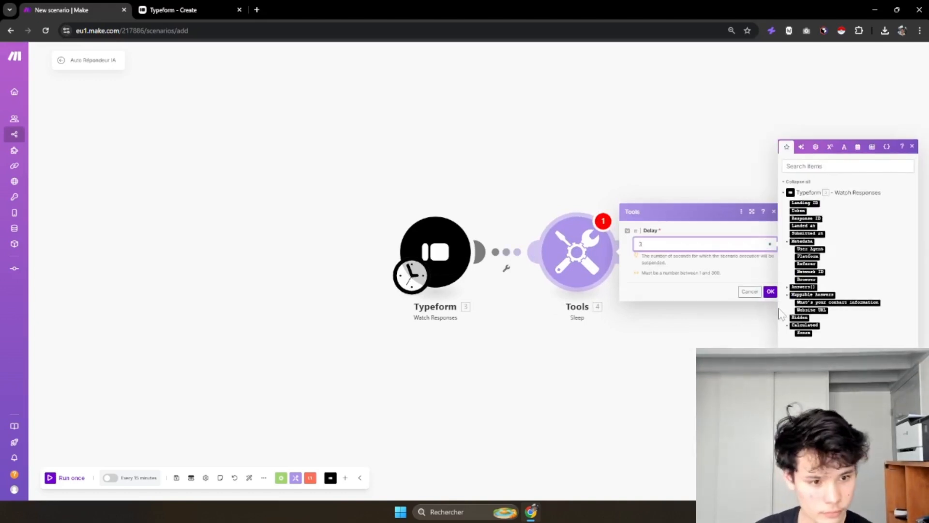
{"action": "left_click", "coordinate": [770, 292]}
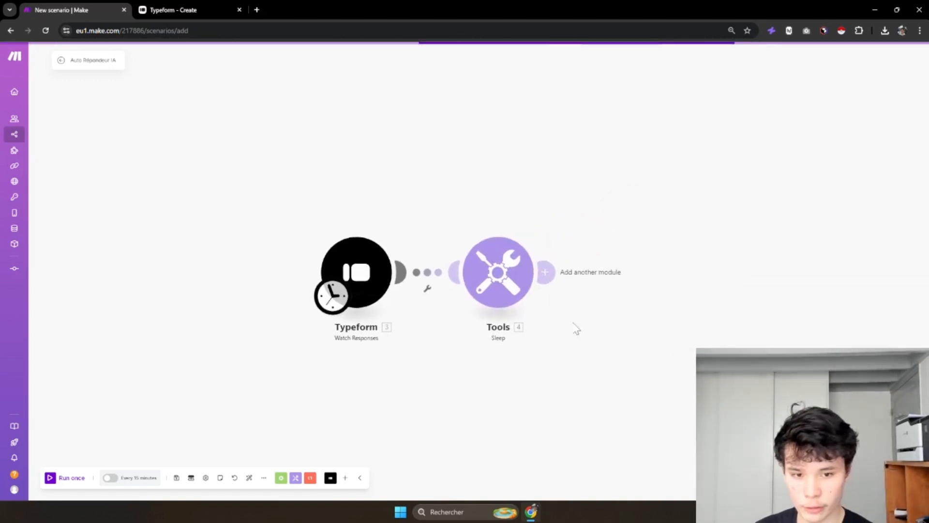
- Add a Typeform List Responses module using the Watch Intake Form connection and Intake Form
{"action": "left_click", "coordinate": [536, 269]}
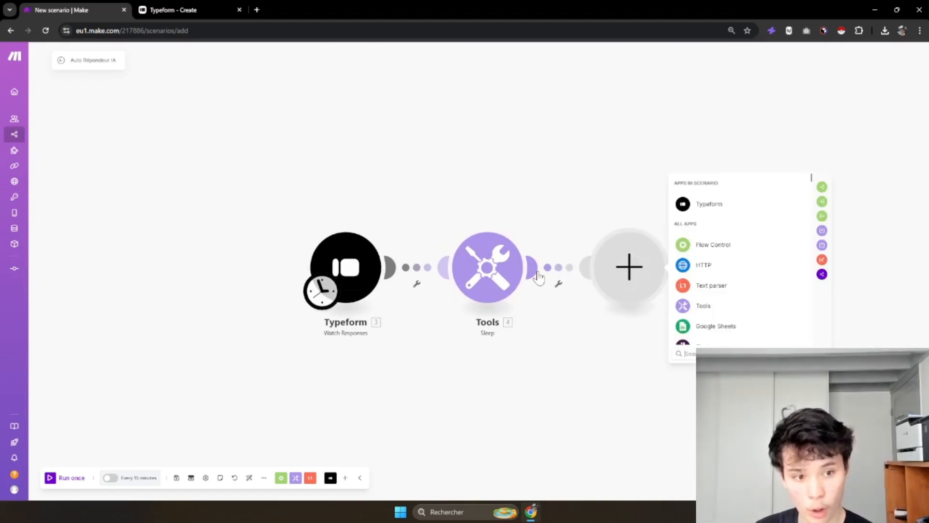
{"action": "left_click", "coordinate": [719, 206]}
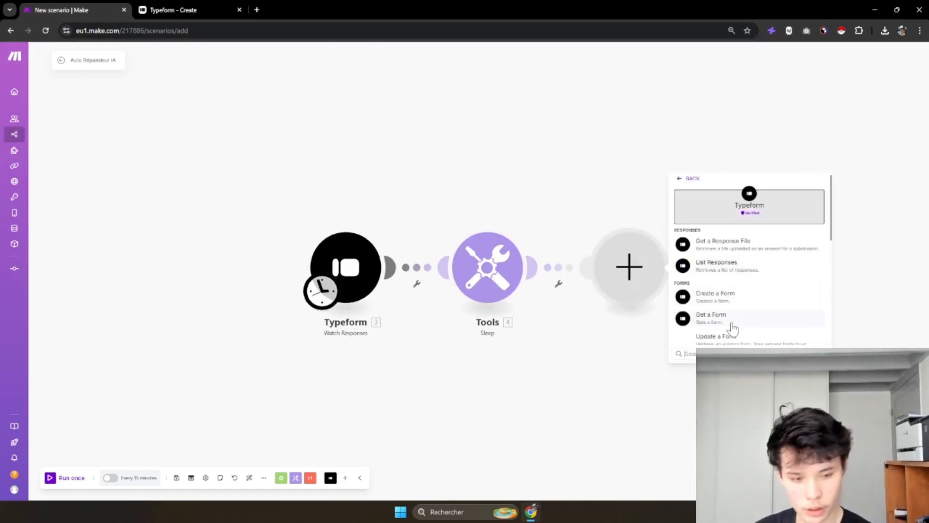
{"action": "type", "text": "list r"}
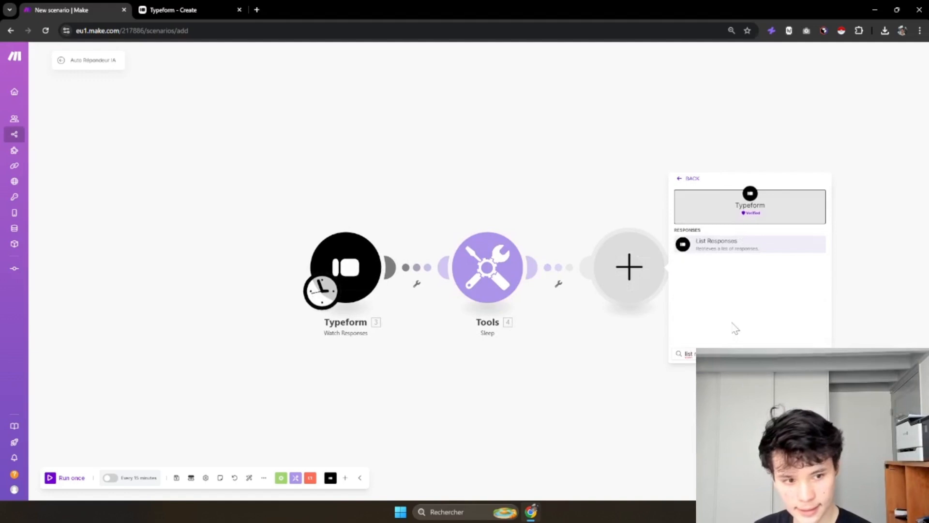
{"action": "left_click", "coordinate": [713, 248]}
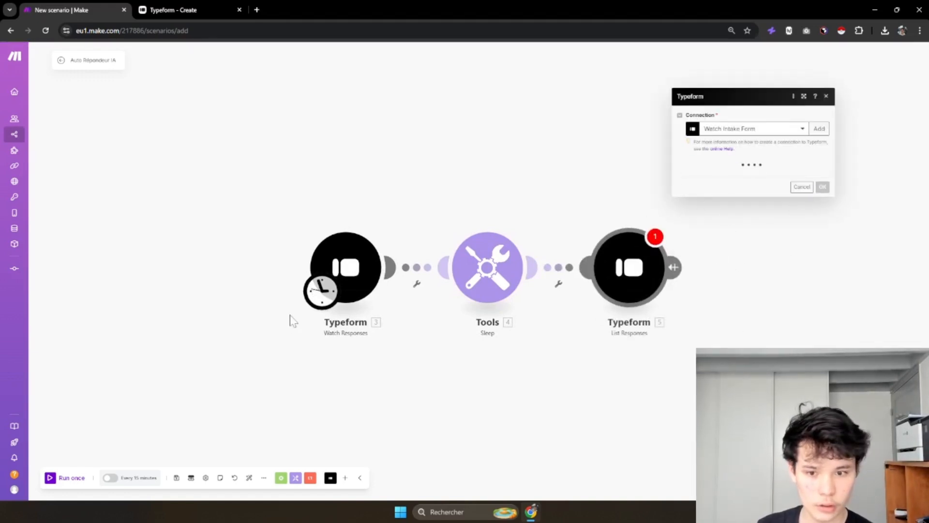
{"action": "left_click", "coordinate": [745, 128]}
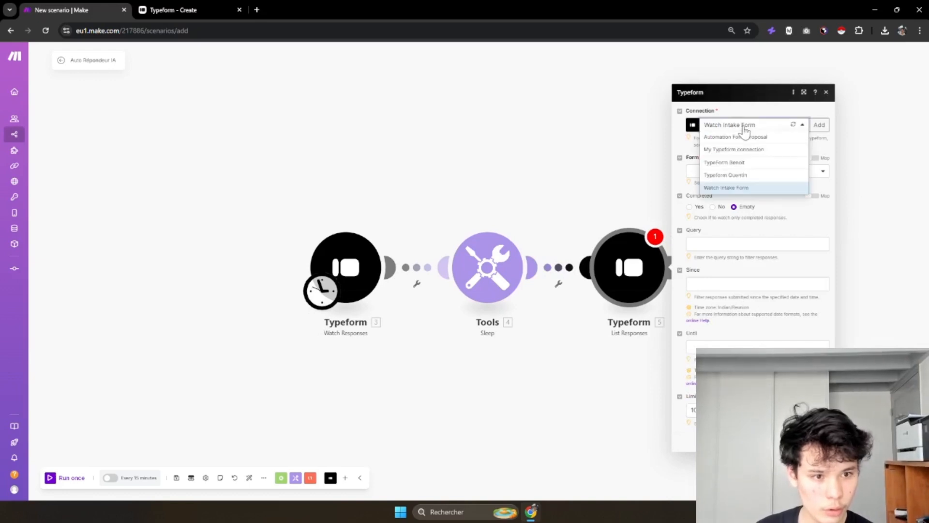
{"action": "left_click", "coordinate": [746, 129]}
{"action": "left_click", "coordinate": [745, 173]}
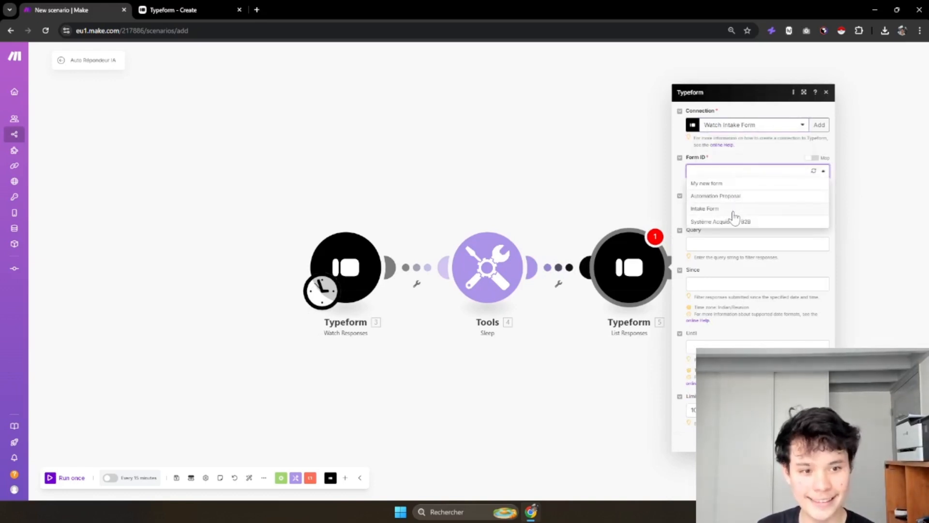
{"action": "left_click", "coordinate": [733, 209]}
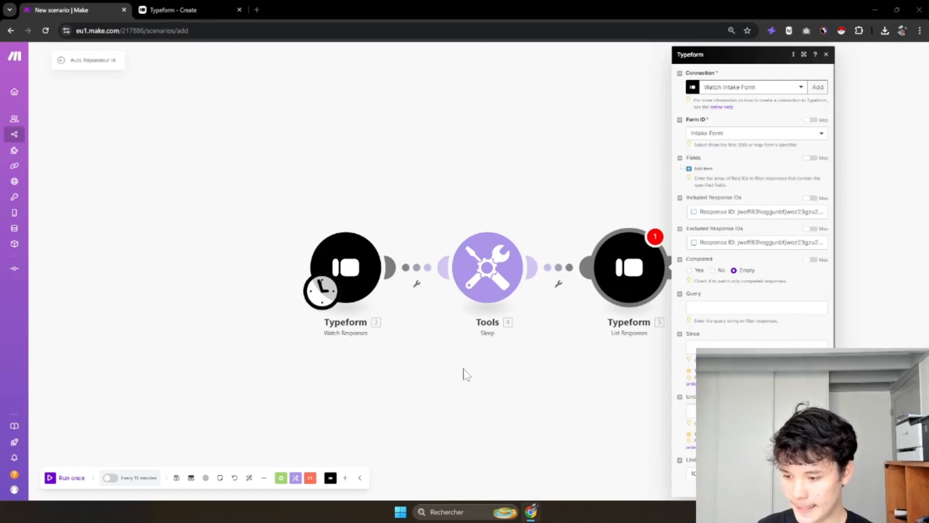
{"action": "left_click", "coordinate": [487, 382]}
{"action": "left_click_drag", "start_coordinate": [488, 382], "coordinate": [320, 380]}
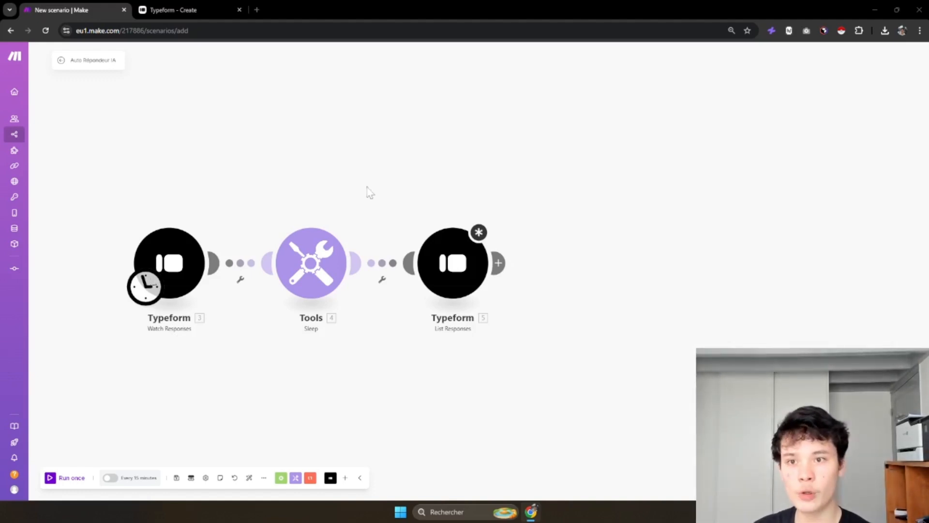
- Open a new browser tab and view the Intake Form's Website URL question in Typeform
{"action": "left_click", "coordinate": [260, 9]}
{"action": "left_click", "coordinate": [209, 8]}
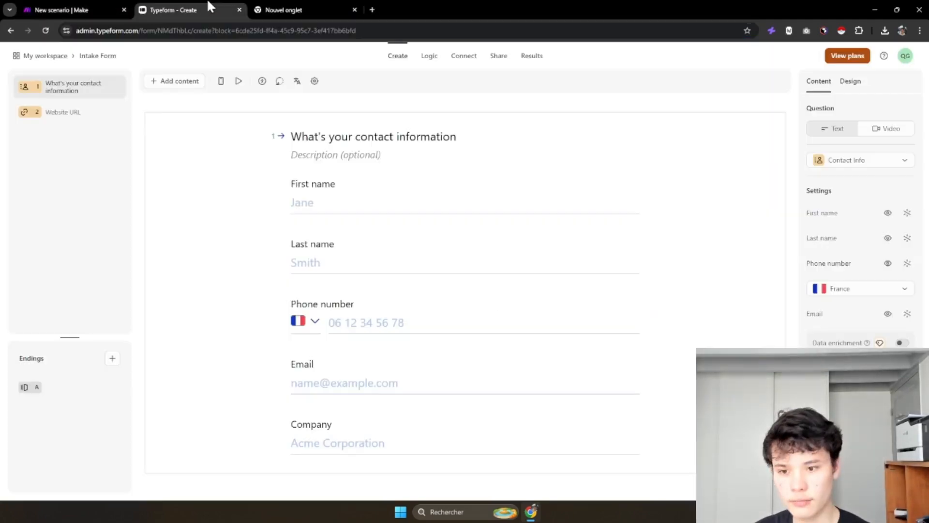
{"action": "left_click", "coordinate": [78, 120]}
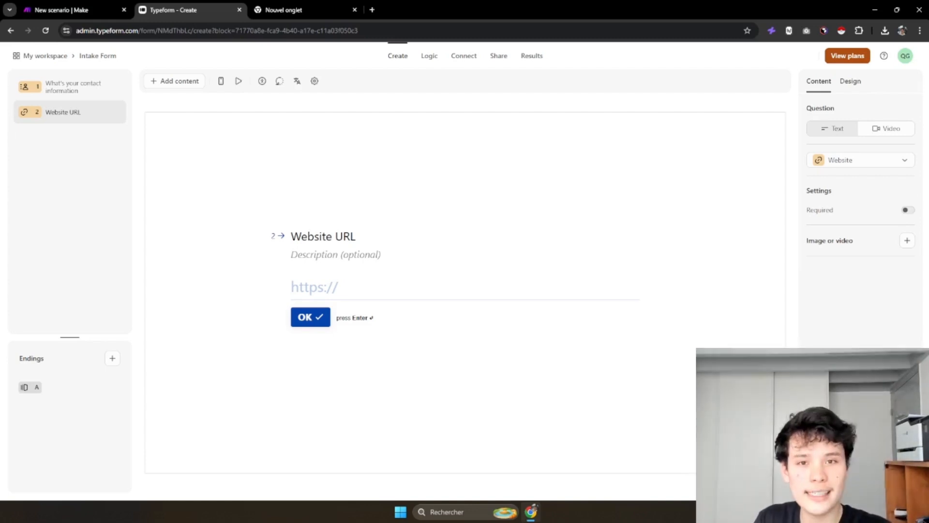
{"action": "left_click", "coordinate": [286, 9]}
- Load growthsystemes.com in the new tab, scroll through it, then return to the Make scenario
{"action": "type", "text": "growth"}
{"action": "key", "text": "Return"}
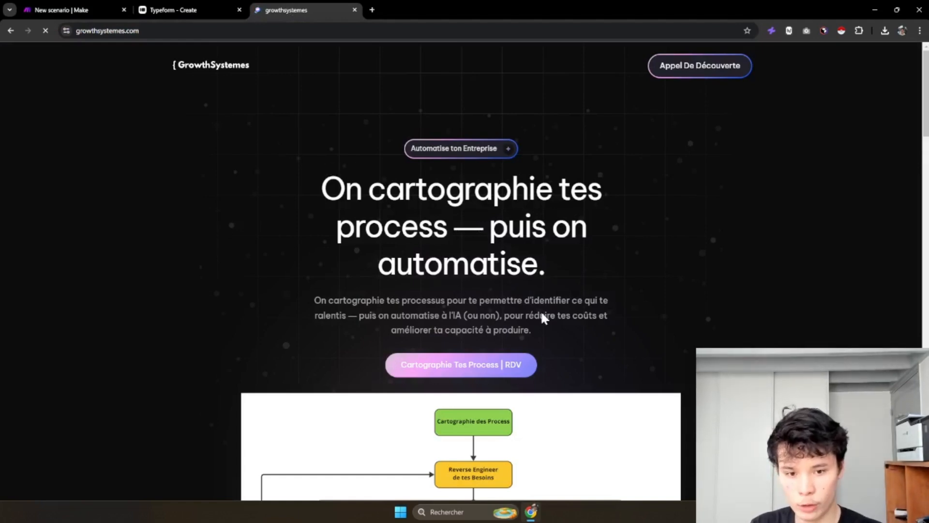
{"action": "left_click_drag", "start_coordinate": [541, 314], "coordinate": [606, 348]}
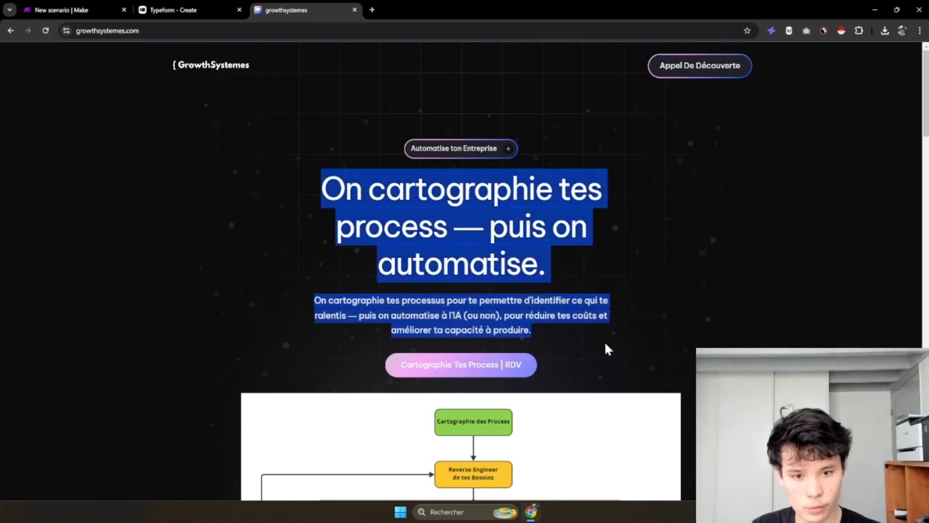
{"action": "left_click", "coordinate": [605, 336]}
{"action": "scroll", "coordinate": [691, 311], "scroll_direction": "down", "scroll_amount": 8}
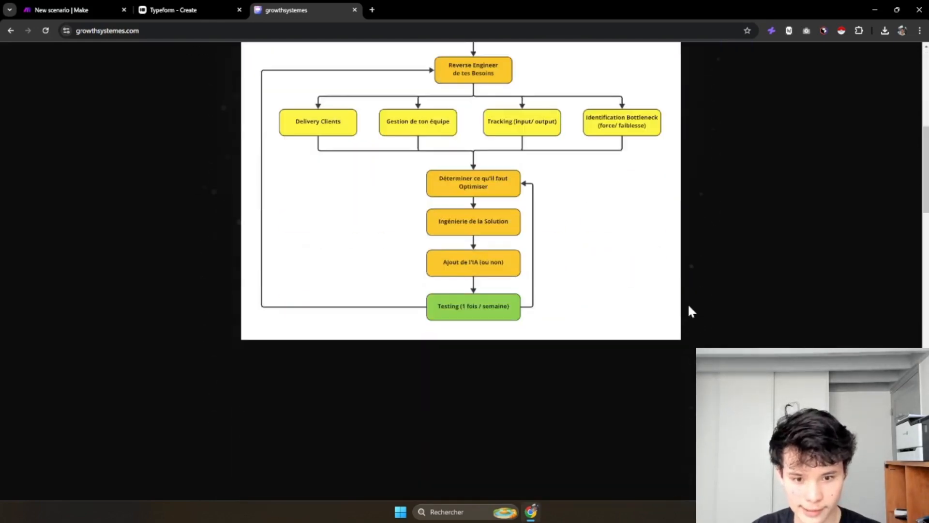
{"action": "scroll", "coordinate": [689, 306], "scroll_direction": "down", "scroll_amount": 10}
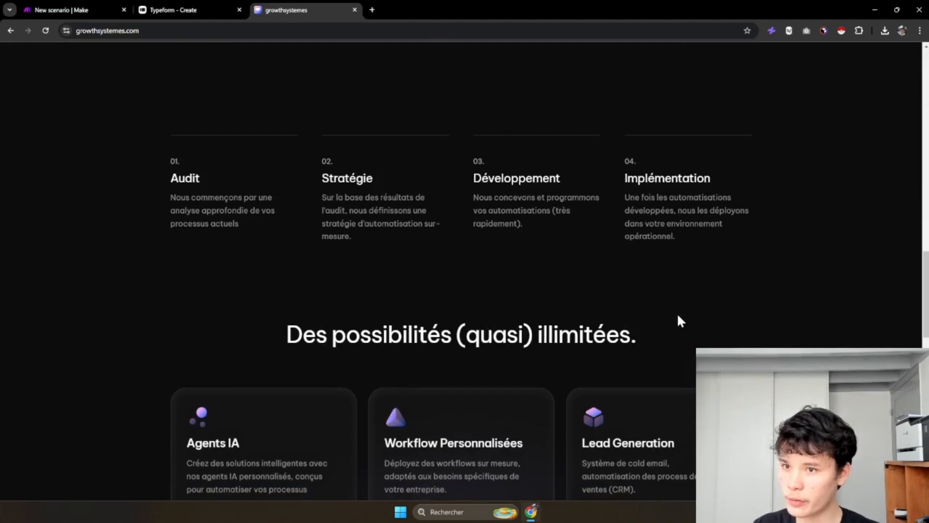
{"action": "left_click", "coordinate": [82, 11]}
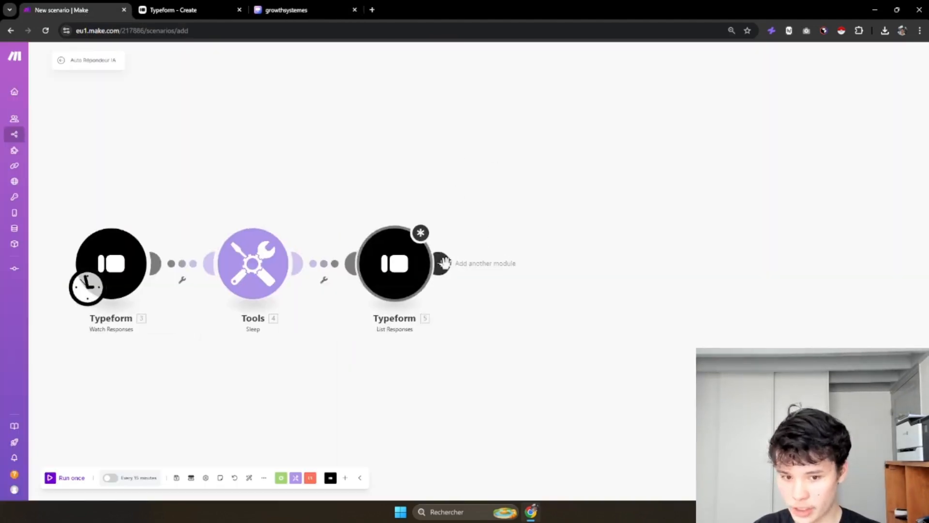
- Add an HTTP Make a request module after List Responses
{"action": "left_click", "coordinate": [447, 270]}
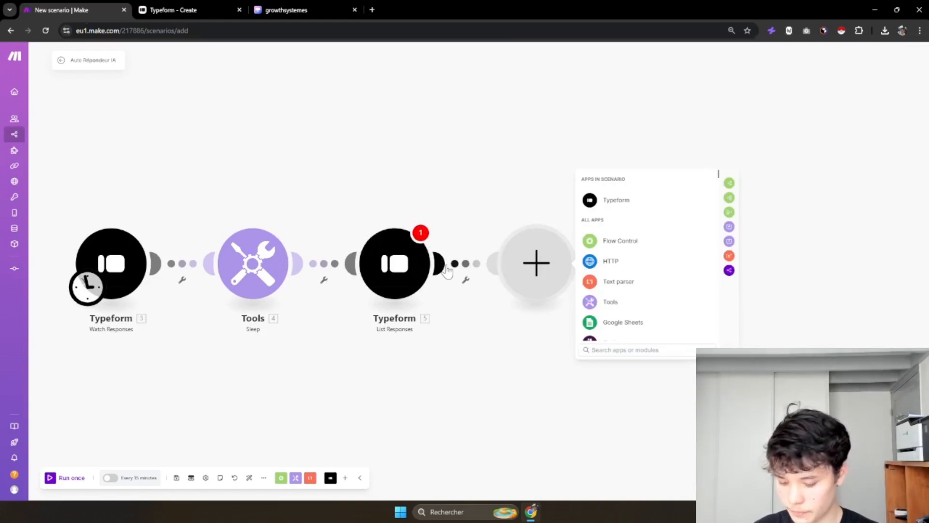
{"action": "type", "text": "http m"}
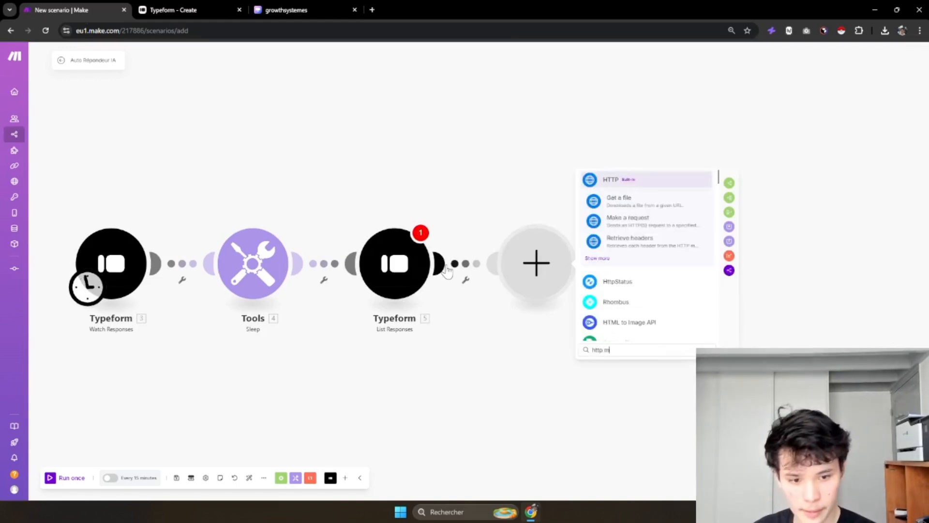
{"action": "type", "text": "ake a re"}
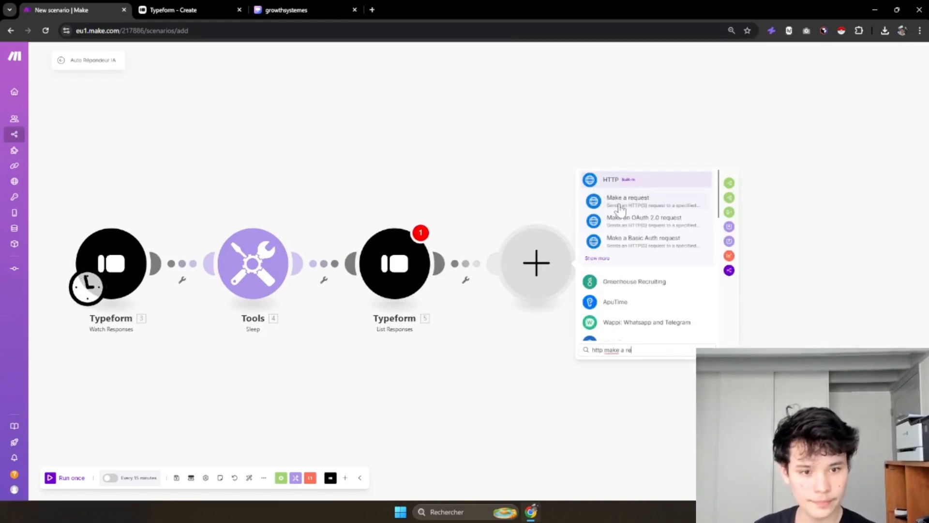
{"action": "left_click", "coordinate": [621, 208]}
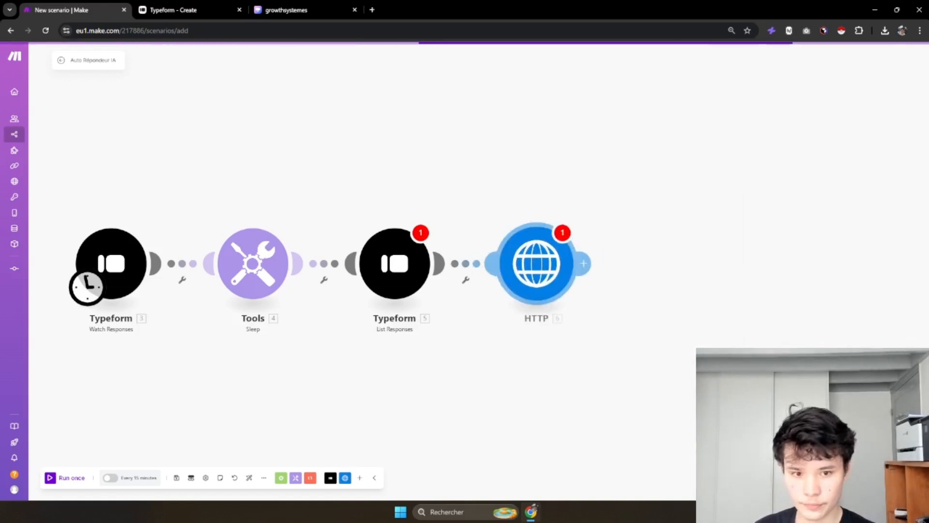
{"action": "left_click", "coordinate": [415, 268]}
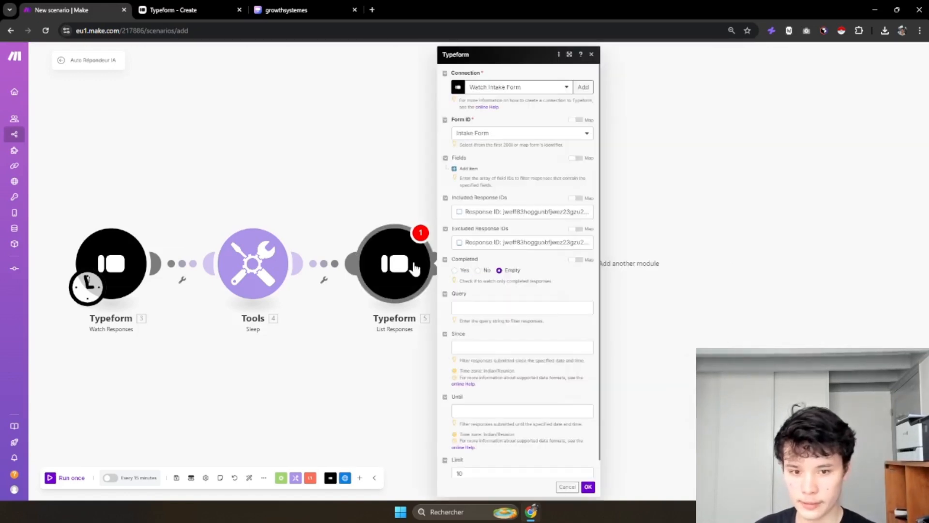
{"action": "left_click", "coordinate": [379, 200]}
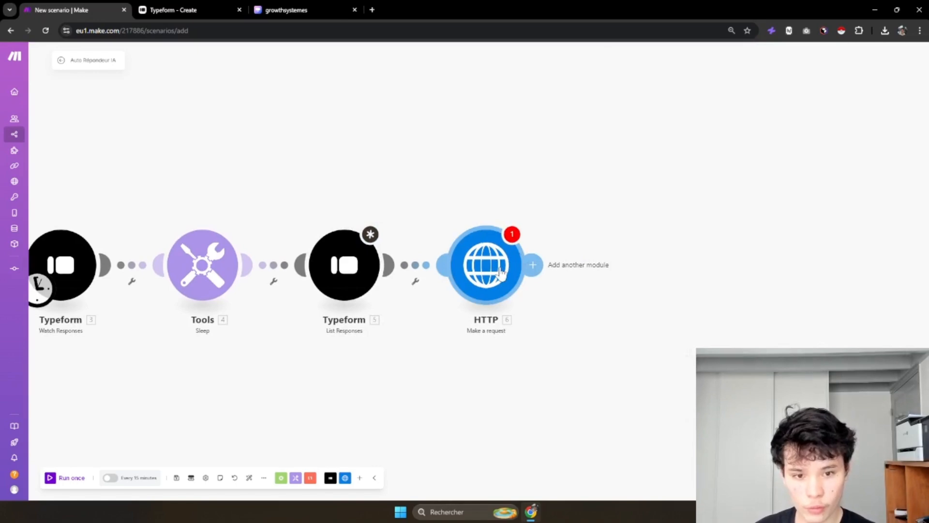
- Map the form's Website URL answer into the HTTP request URL
{"action": "left_click", "coordinate": [501, 271]}
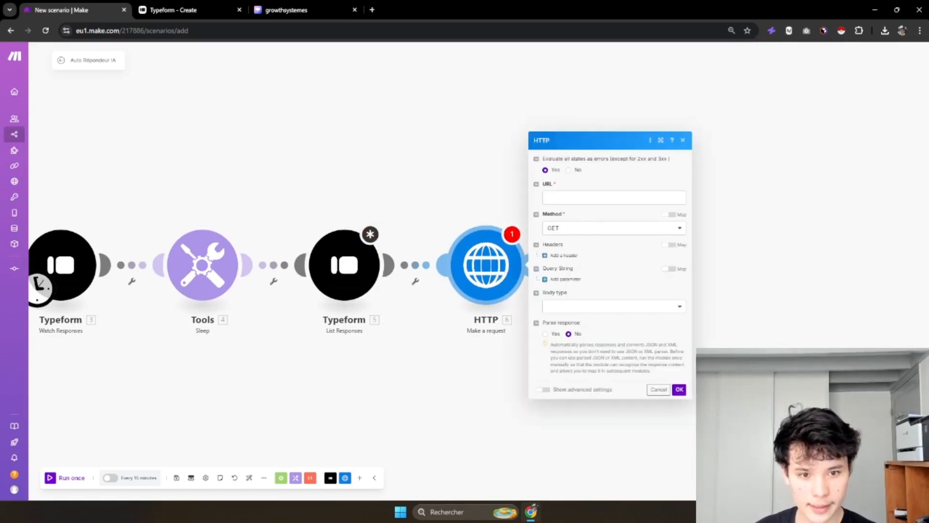
{"action": "left_click", "coordinate": [600, 198]}
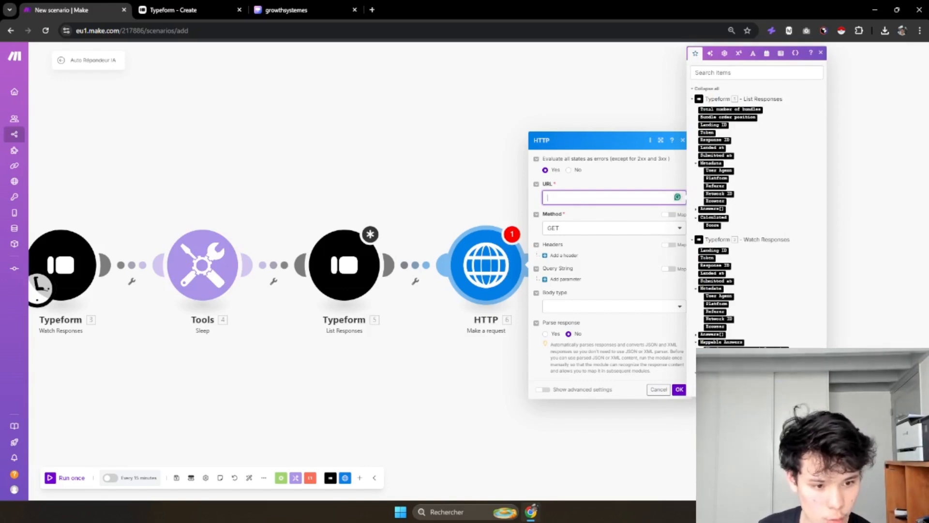
{"action": "left_click", "coordinate": [722, 358]}
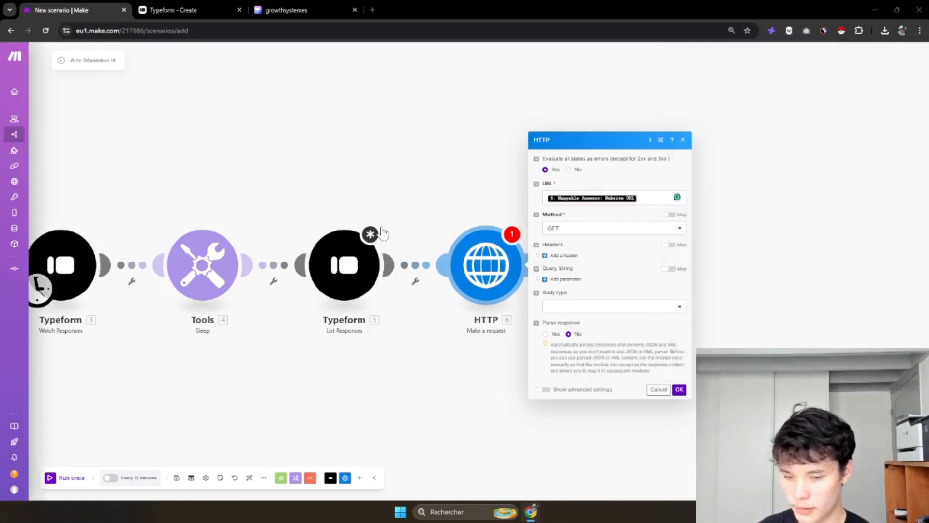
{"action": "left_click", "coordinate": [679, 389]}
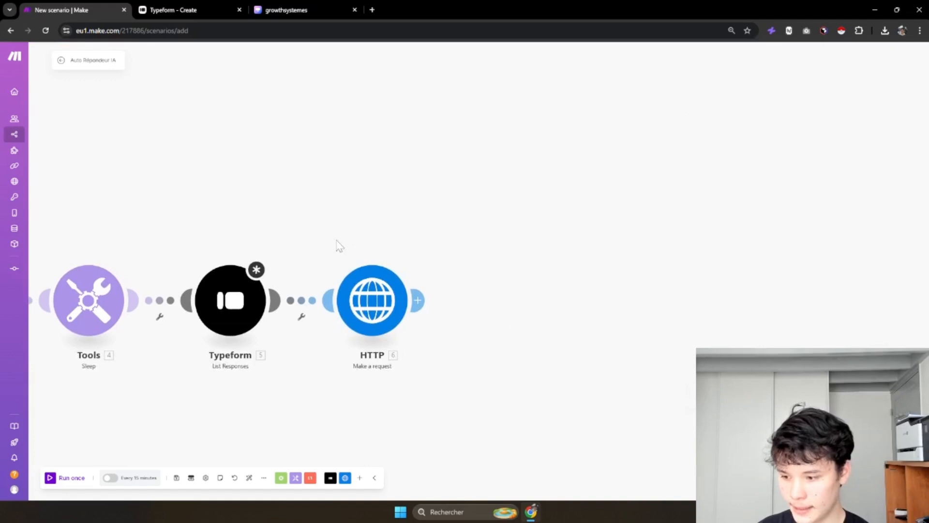
- Add a Text parser HTML to text module using the HTTP response Data as its HTML
{"action": "left_click", "coordinate": [417, 300]}
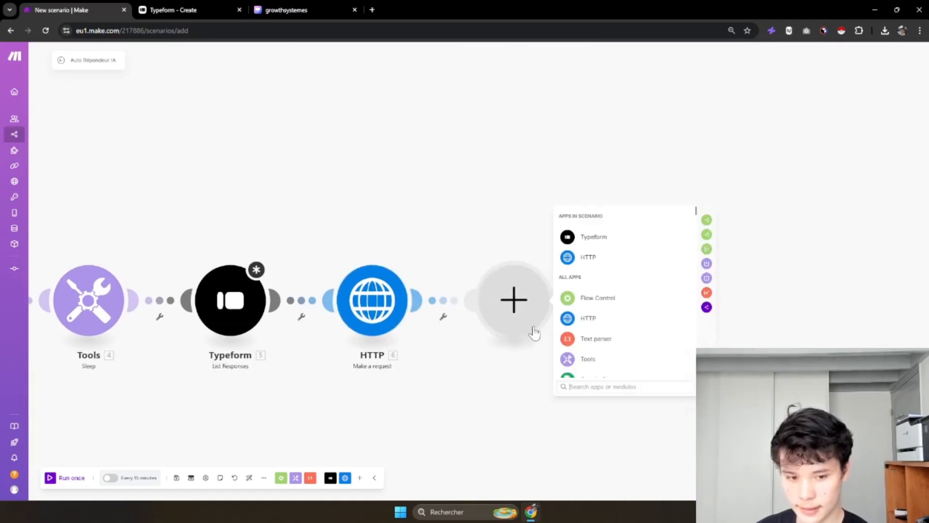
{"action": "type", "text": "text"}
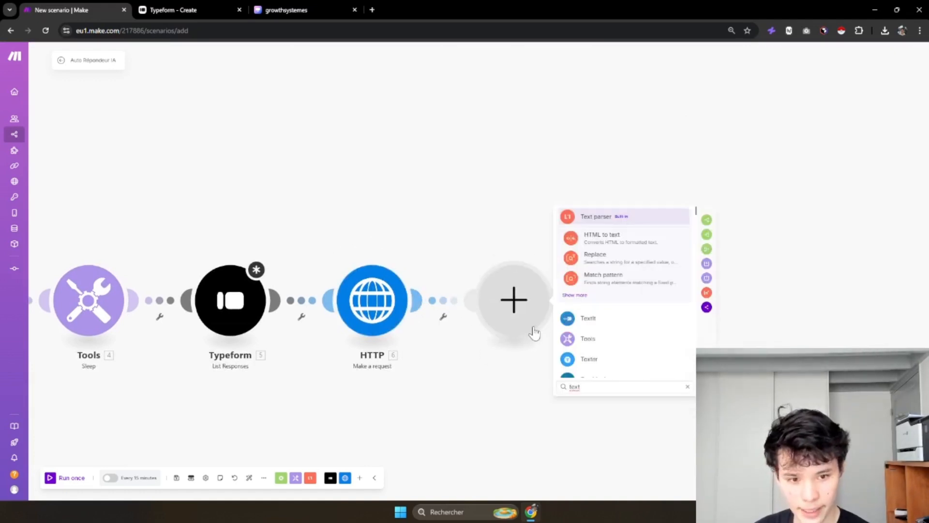
{"action": "type", "text": " par"}
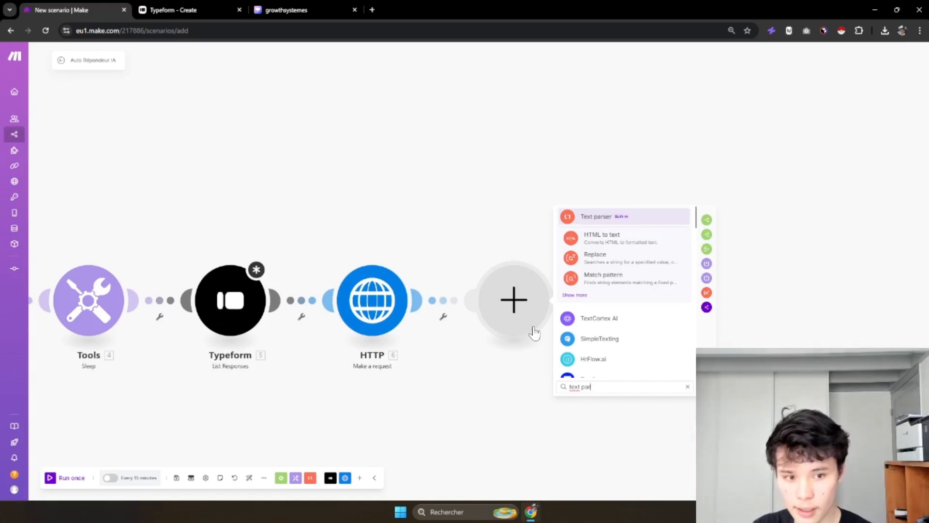
{"action": "left_click", "coordinate": [591, 239]}
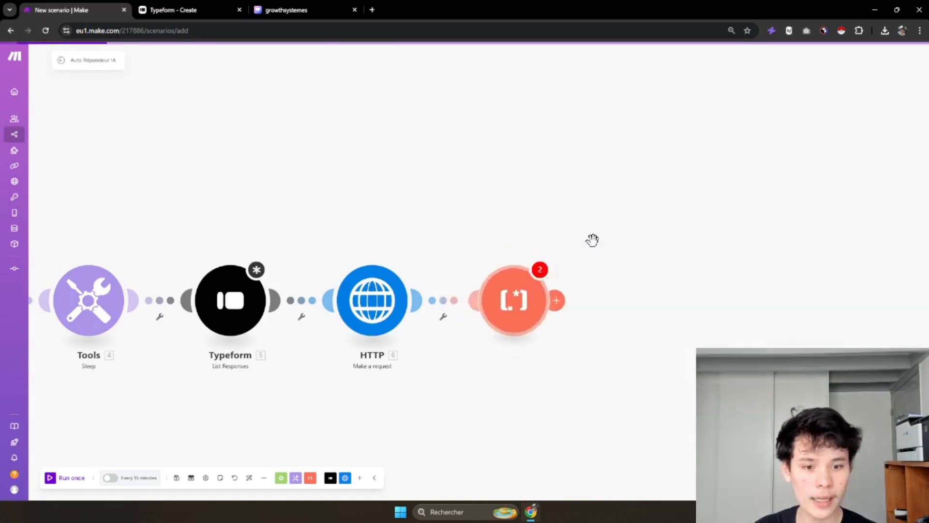
{"action": "left_click", "coordinate": [636, 305]}
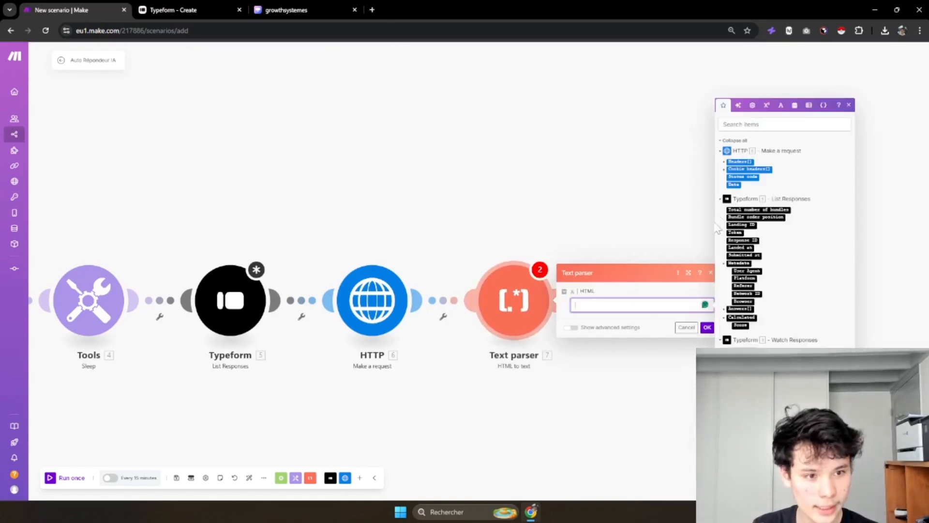
{"action": "left_click", "coordinate": [734, 184]}
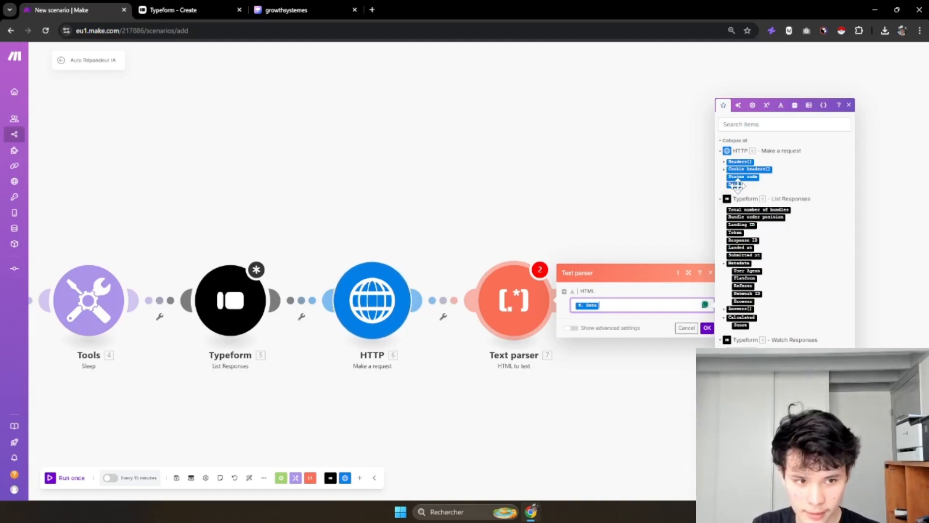
{"action": "left_click", "coordinate": [707, 328]}
{"action": "left_click_drag", "start_coordinate": [656, 375], "coordinate": [630, 361]}
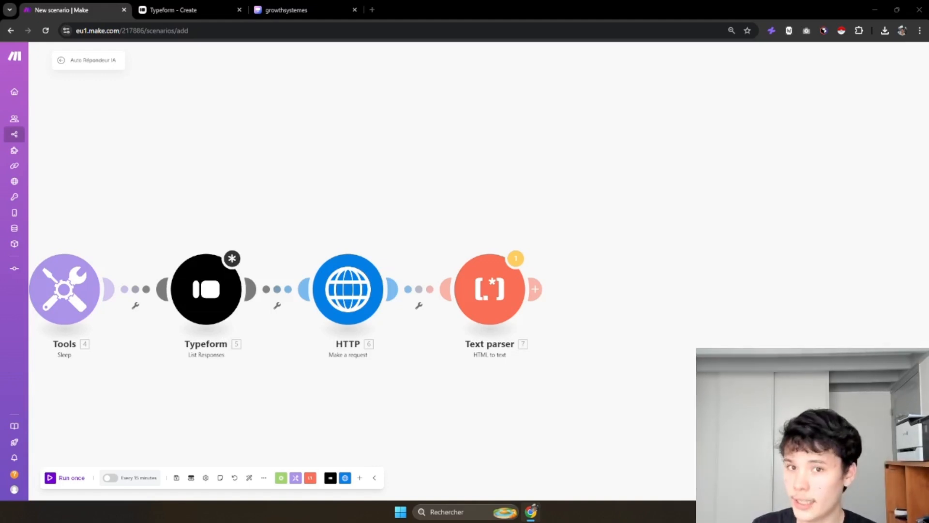
{"action": "left_click", "coordinate": [535, 295]}
- Add a Router after the text parser and arrange its two branches
{"action": "type", "text": "rou"}
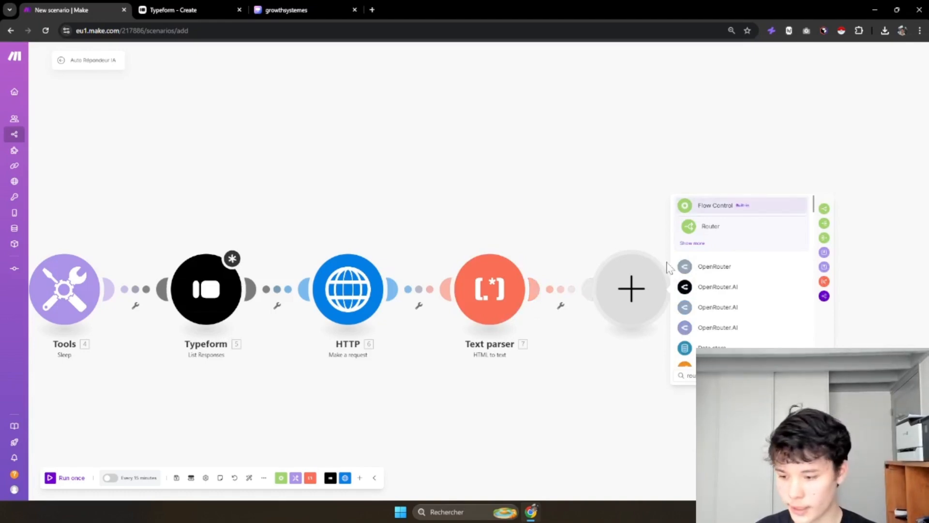
{"action": "left_click", "coordinate": [727, 236]}
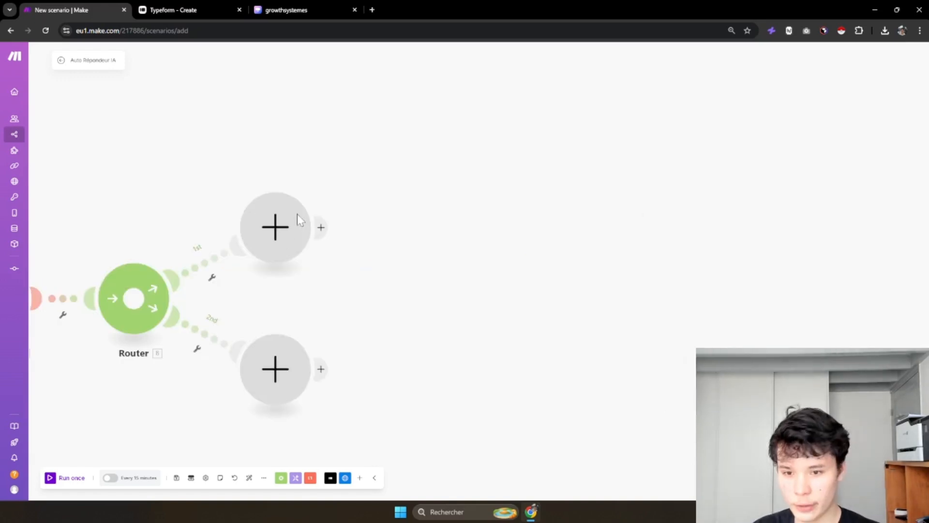
{"action": "left_click_drag", "start_coordinate": [289, 237], "coordinate": [307, 221]}
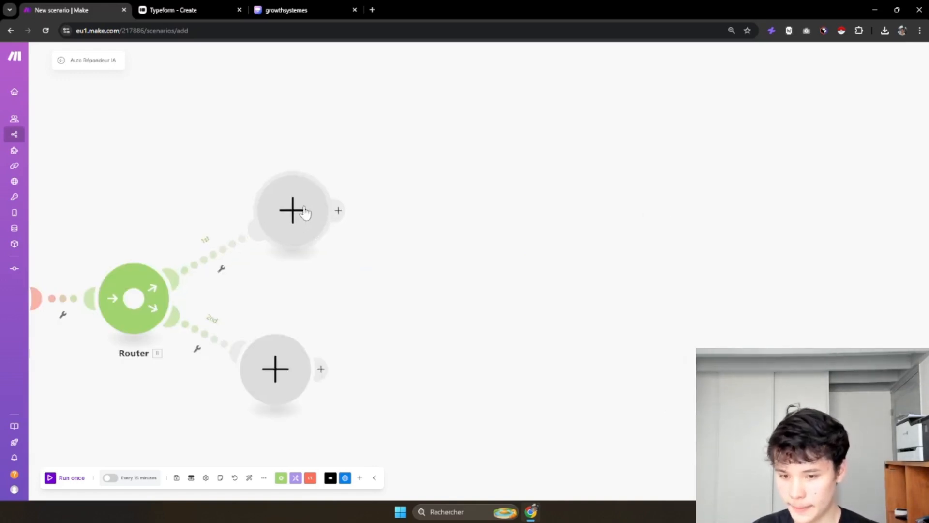
{"action": "left_click_drag", "start_coordinate": [288, 366], "coordinate": [323, 311]}
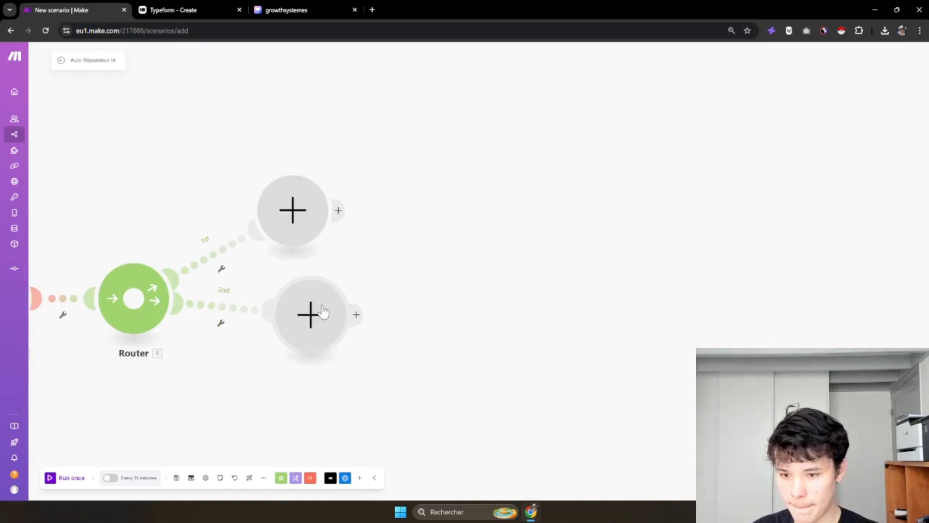
- Give the 2nd route a filter labelled 'Parsed?' requiring the parsed Text to exist
{"action": "left_click", "coordinate": [238, 313]}
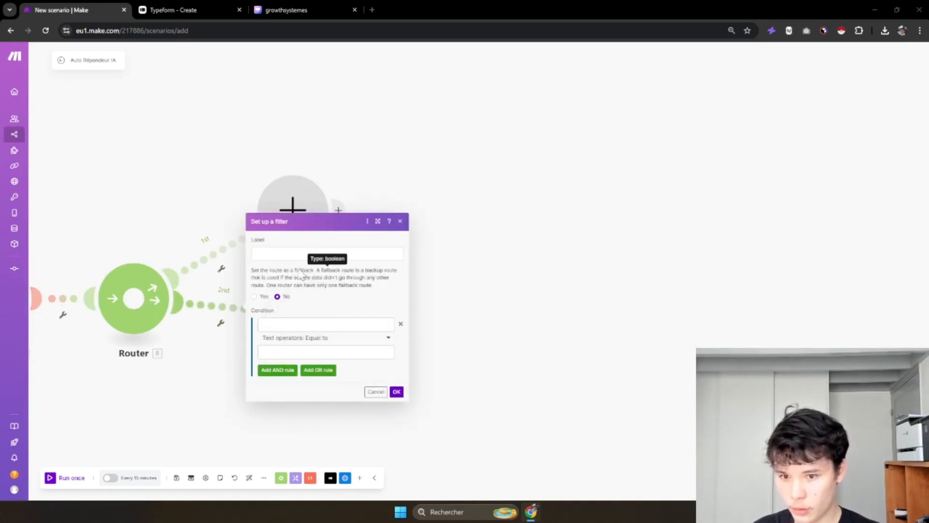
{"action": "left_click", "coordinate": [305, 254]}
{"action": "type", "text": "Pars"}
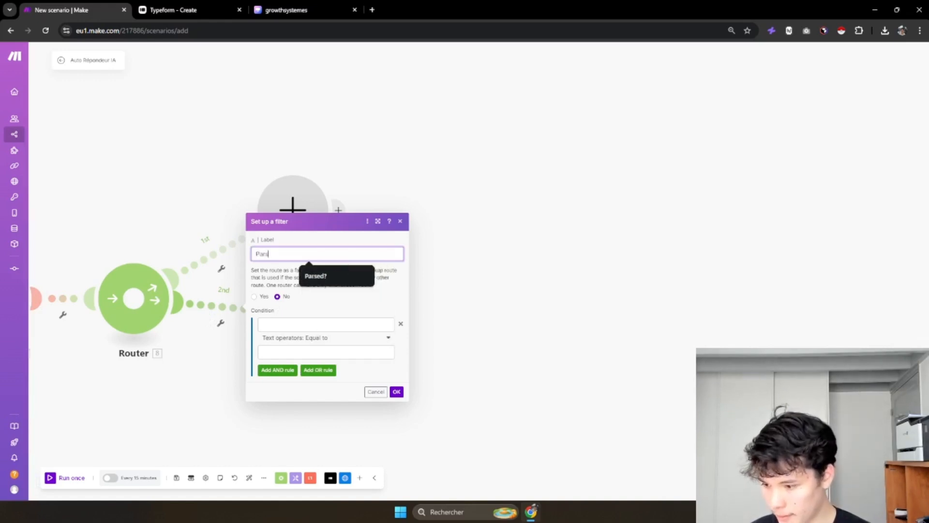
{"action": "type", "text": "ed?"}
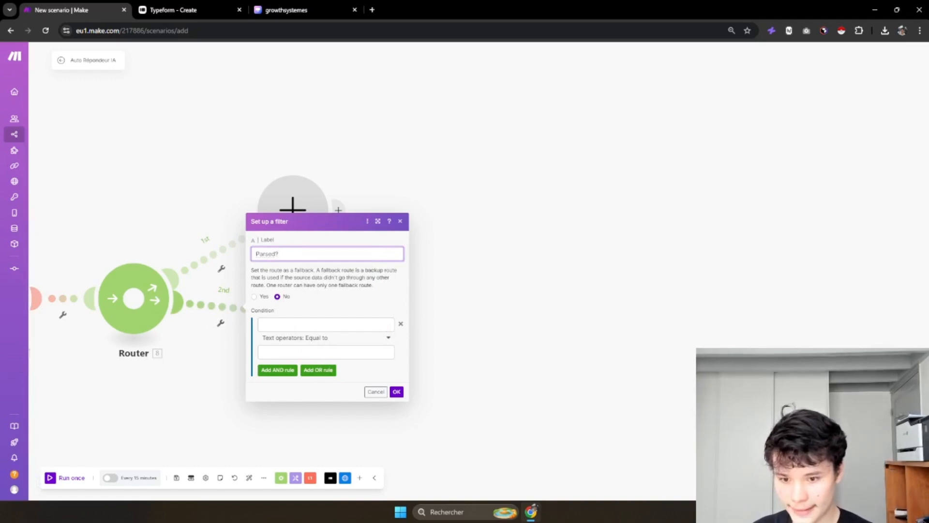
{"action": "left_click", "coordinate": [319, 324]}
{"action": "left_click", "coordinate": [414, 137]}
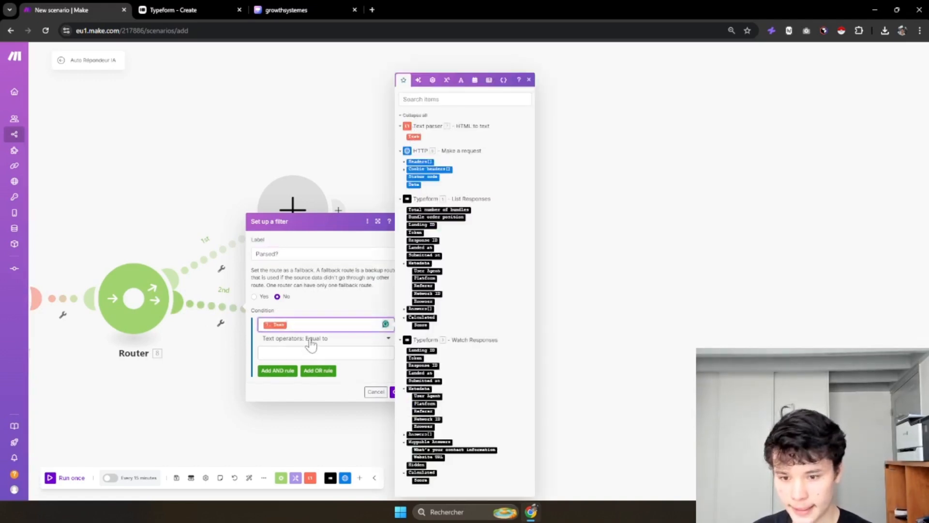
{"action": "left_click", "coordinate": [315, 338]}
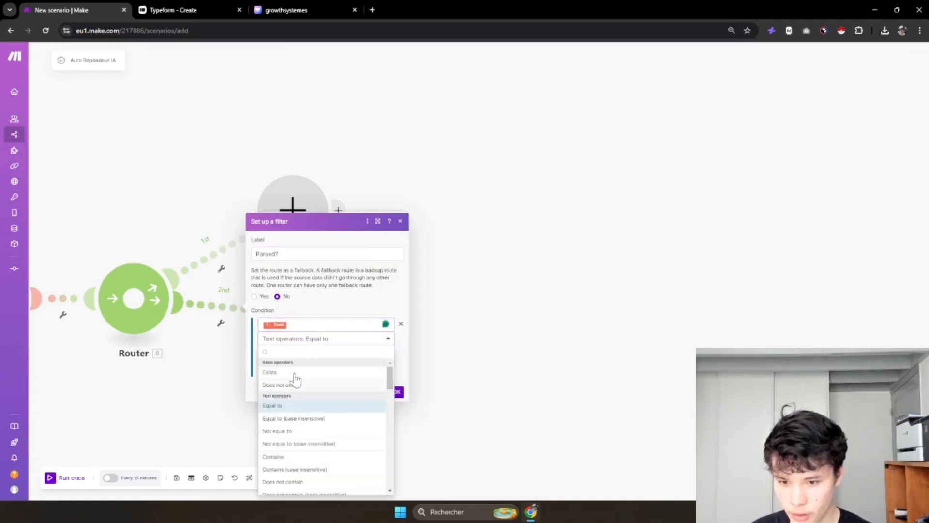
{"action": "left_click", "coordinate": [293, 375]}
{"action": "left_click", "coordinate": [397, 378]}
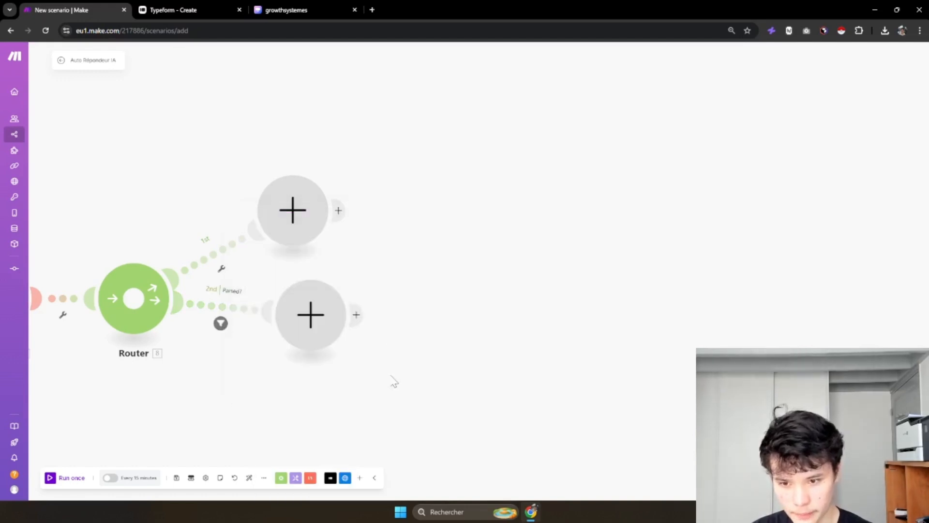
- Give the other route a 'Parsed?' filter where the parsed Text does not exist
{"action": "left_click", "coordinate": [273, 264]}
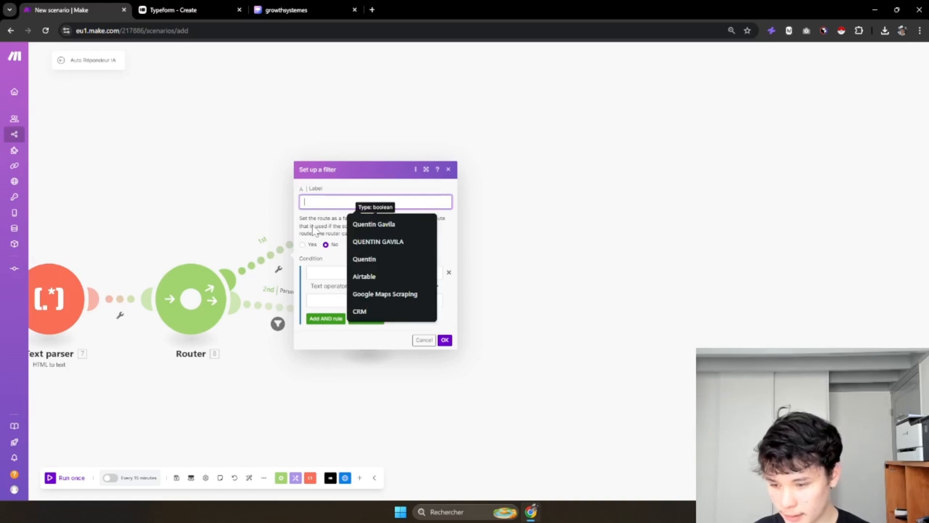
{"action": "type", "text": "Parsed?"}
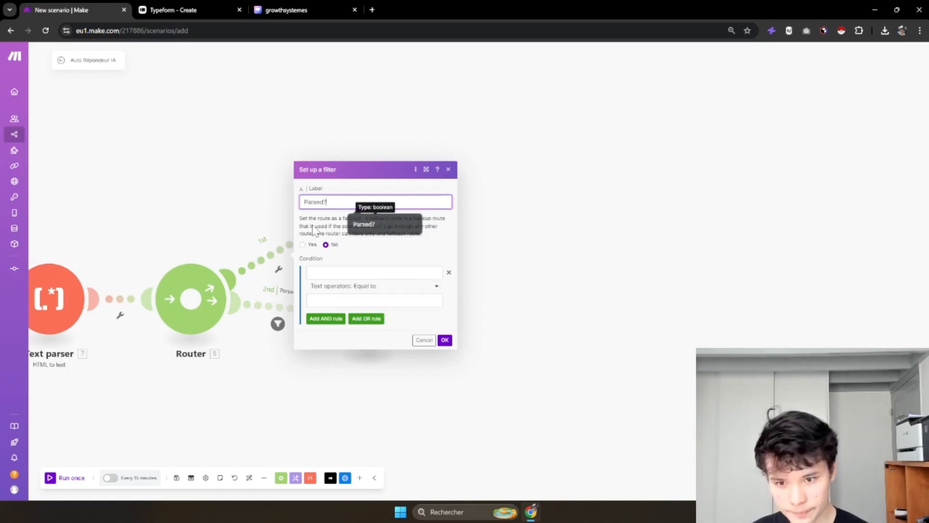
{"action": "left_click", "coordinate": [322, 272]}
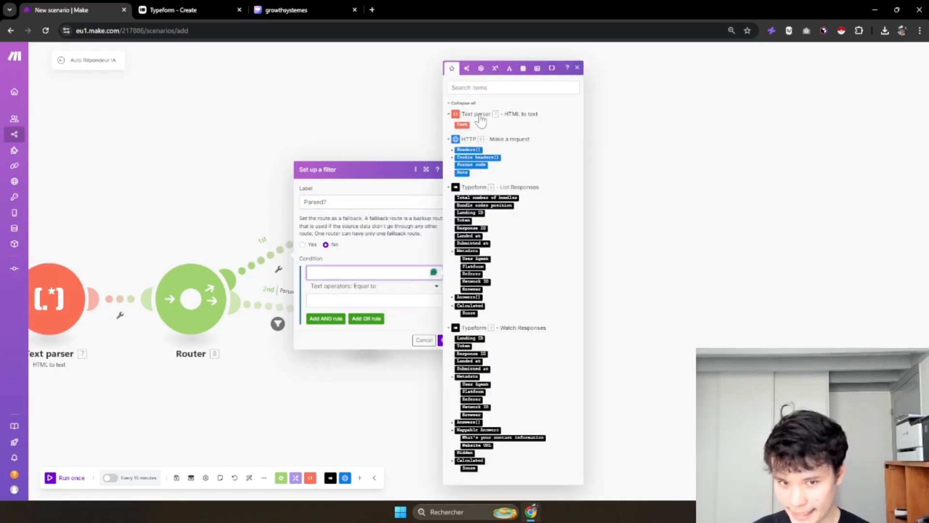
{"action": "left_click", "coordinate": [462, 124]}
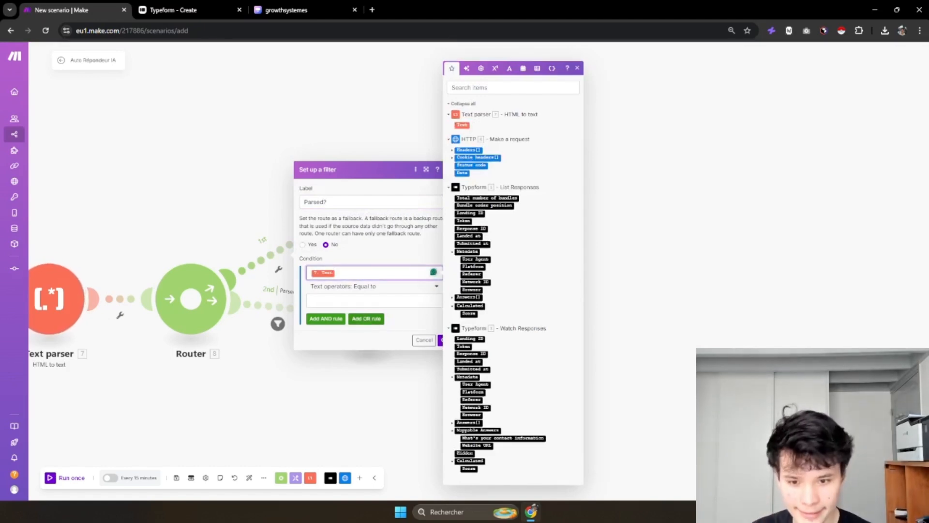
{"action": "left_click", "coordinate": [338, 300]}
{"action": "left_click", "coordinate": [369, 287]}
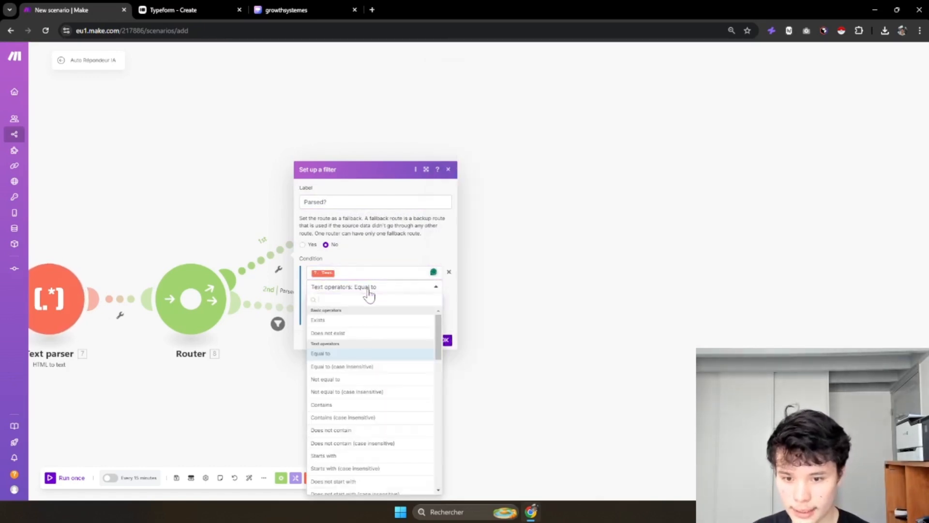
{"action": "left_click", "coordinate": [365, 334]}
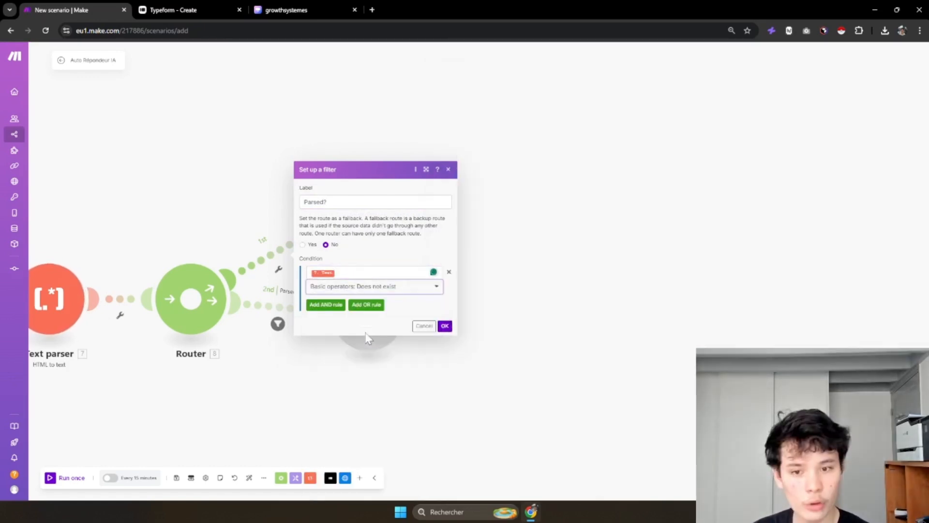
{"action": "left_click", "coordinate": [442, 325]}
{"action": "left_click_drag", "start_coordinate": [324, 201], "coordinate": [350, 175]}
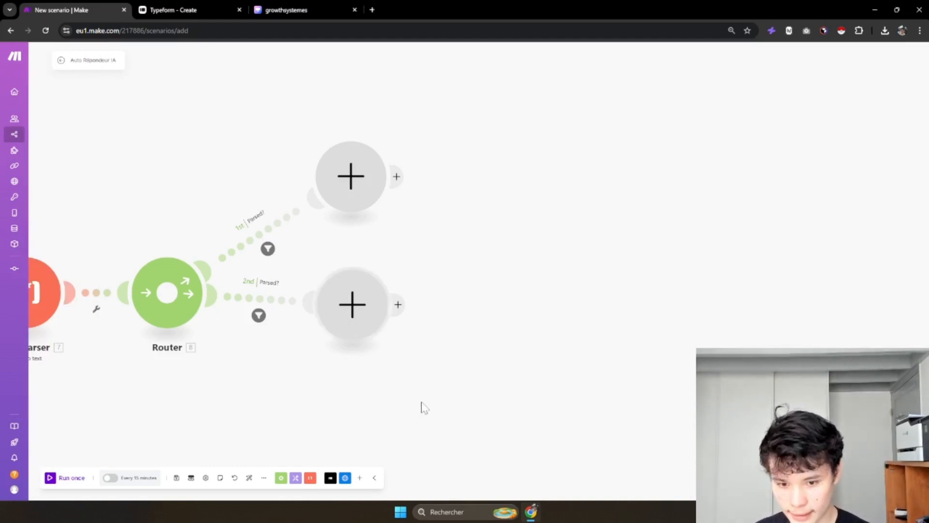
- Add a Tools Set variable module on the route, naming the variable trimmedAndStripped
{"action": "left_click", "coordinate": [352, 300]}
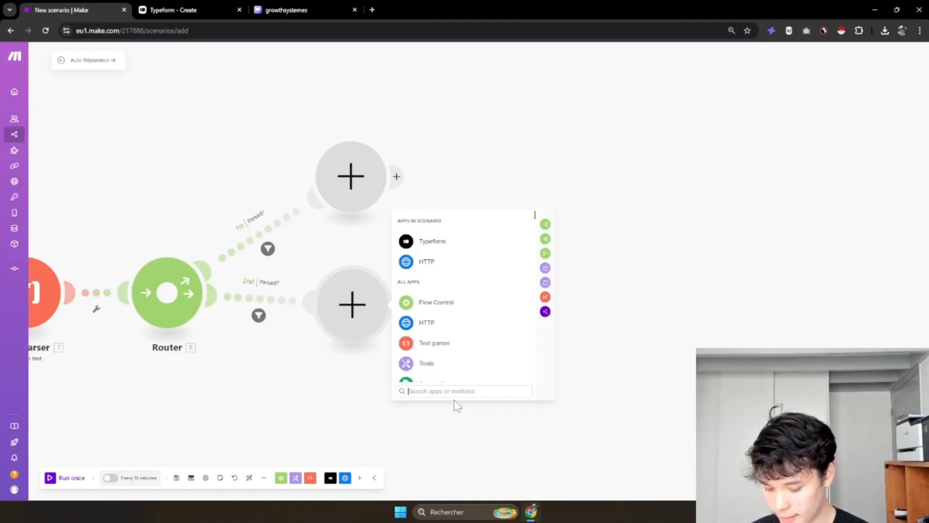
{"action": "type", "text": "set variable"}
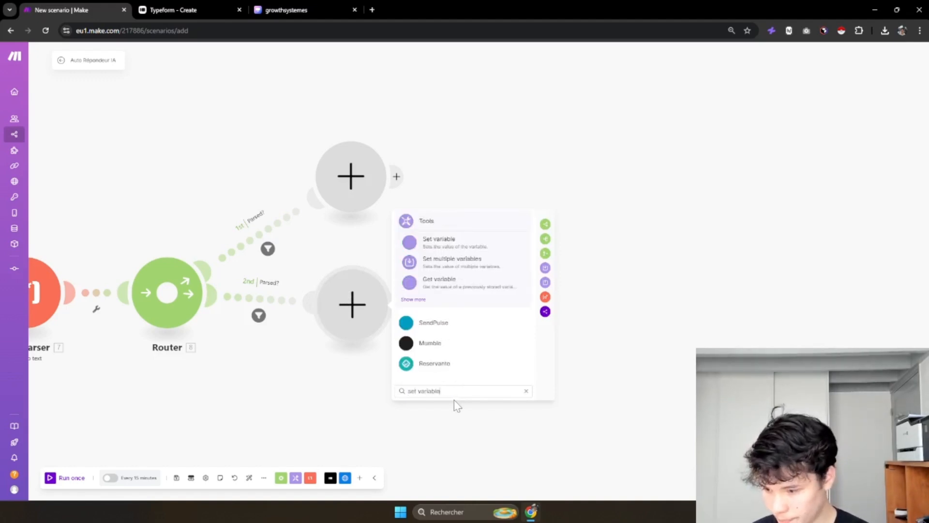
{"action": "left_click", "coordinate": [464, 242]}
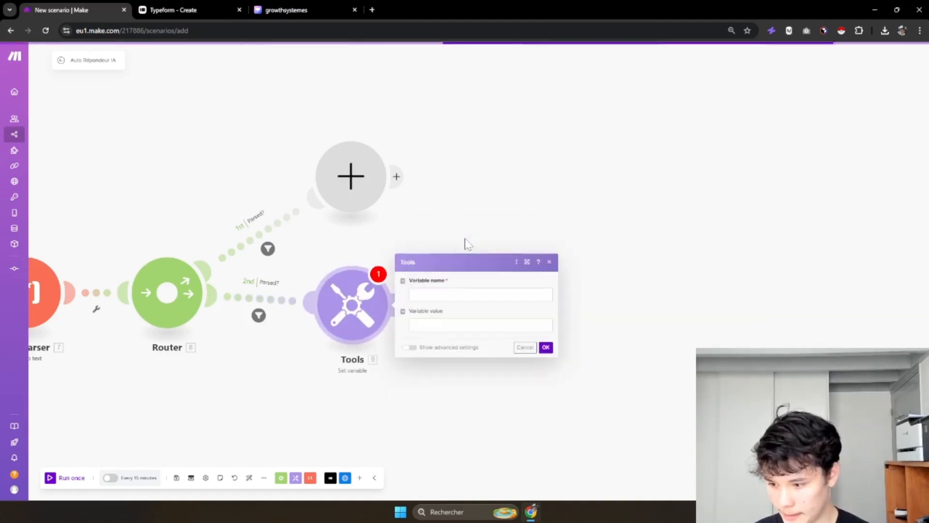
{"action": "left_click", "coordinate": [522, 295]}
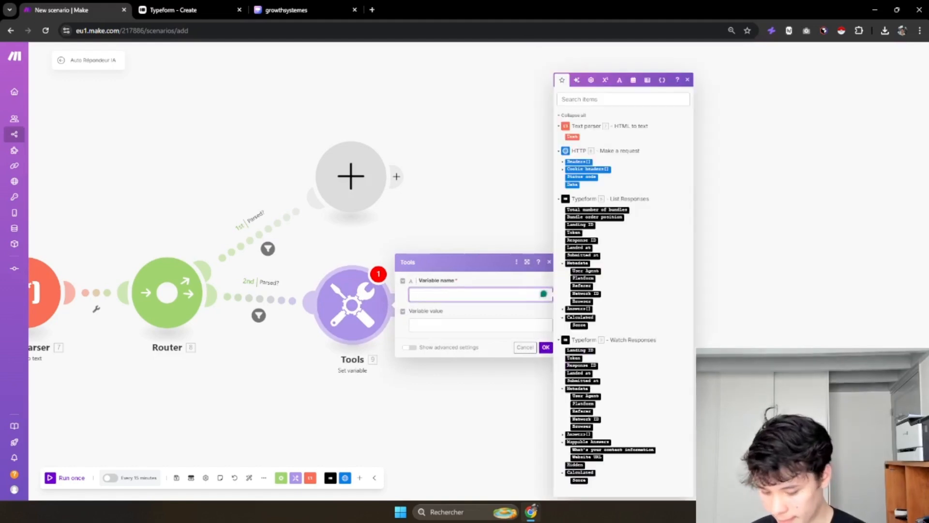
{"action": "type", "text": "trimmedAndStripped"}
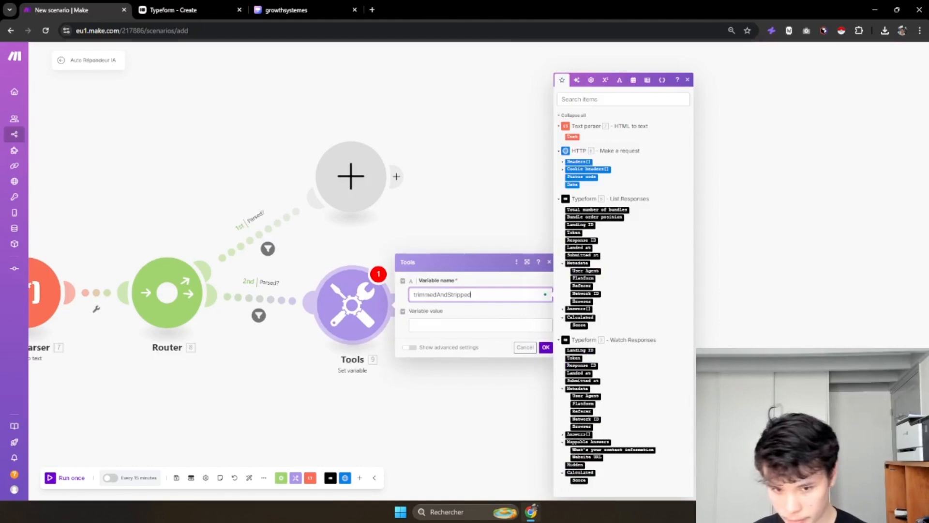
- Set its value to replace(trim(Text)) with newlines swapped for spaces, mapping the parser's Text
{"action": "left_click", "coordinate": [472, 325]}
{"action": "type", "text": "replace(trim(3.text);newline;space)"}
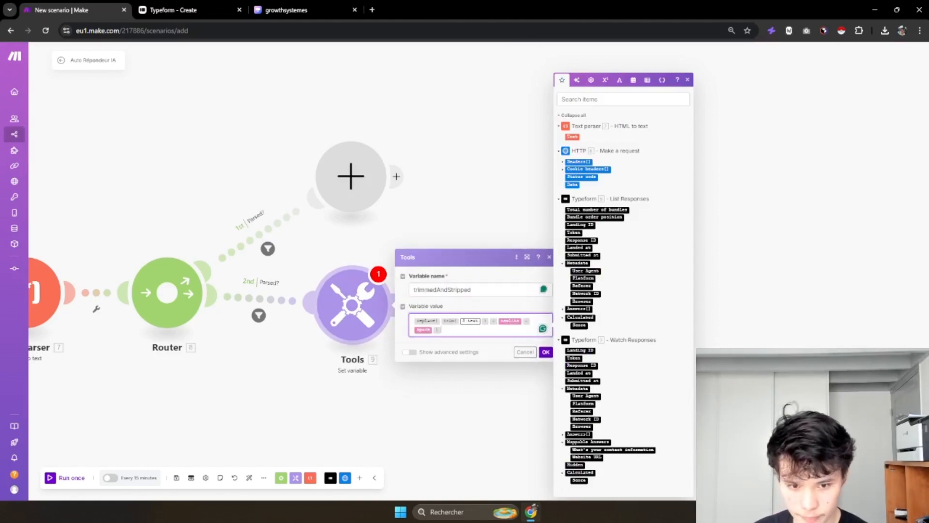
{"action": "left_click", "coordinate": [488, 320]}
{"action": "key", "text": "BackSpace"}
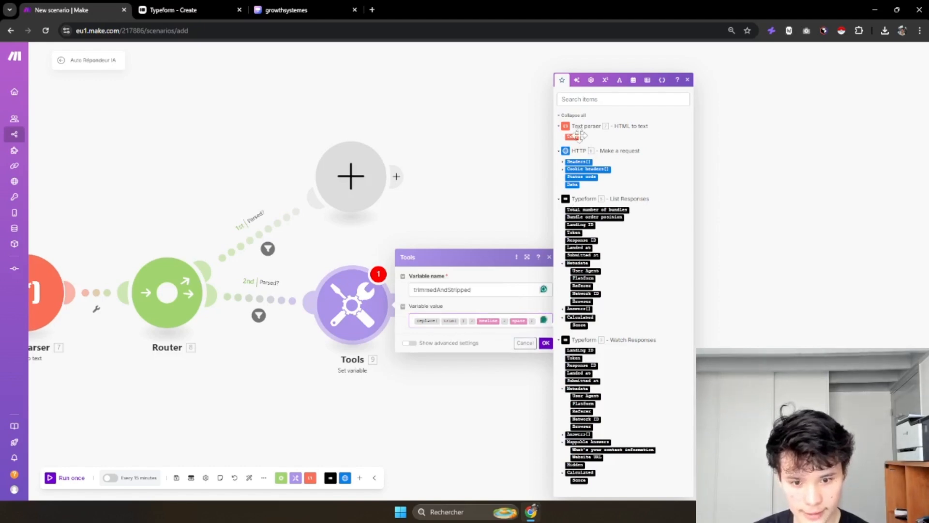
{"action": "left_click", "coordinate": [574, 136]}
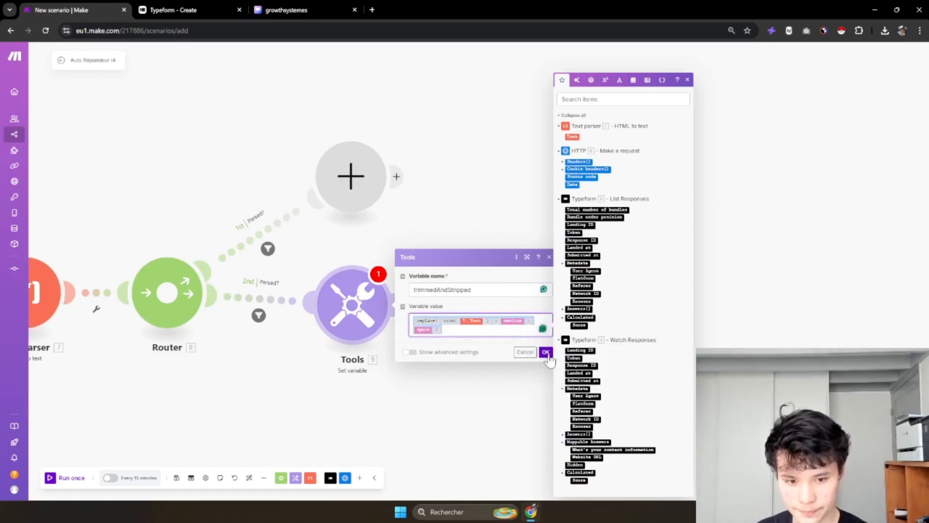
{"action": "left_click", "coordinate": [545, 351]}
{"action": "left_click_drag", "start_coordinate": [349, 310], "coordinate": [352, 310]}
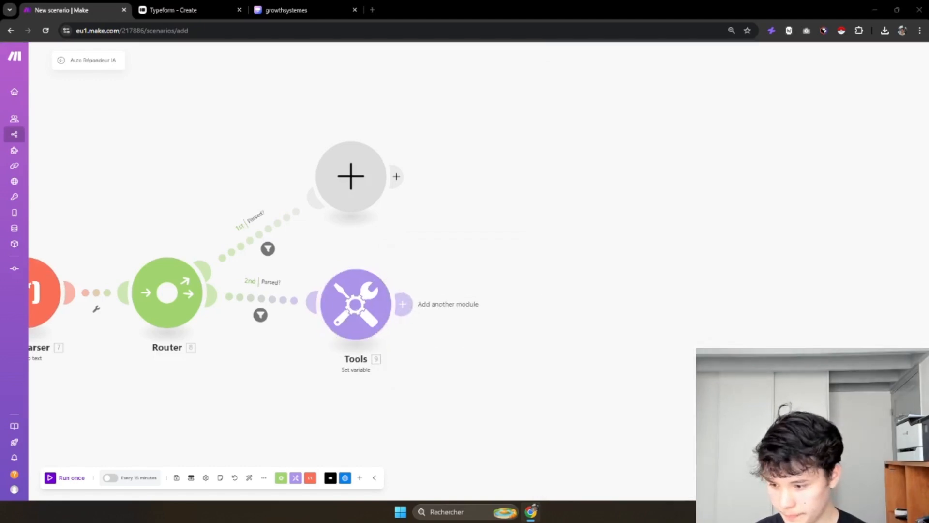
{"action": "left_click", "coordinate": [402, 304]}
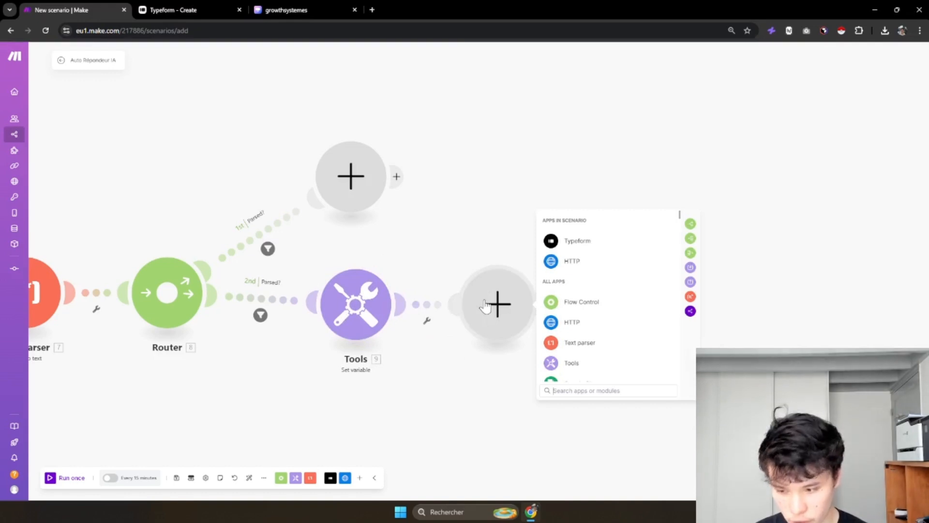
- Add an OpenAI Create a Completion module using the o1-mini model
{"action": "type", "text": "gpt"}
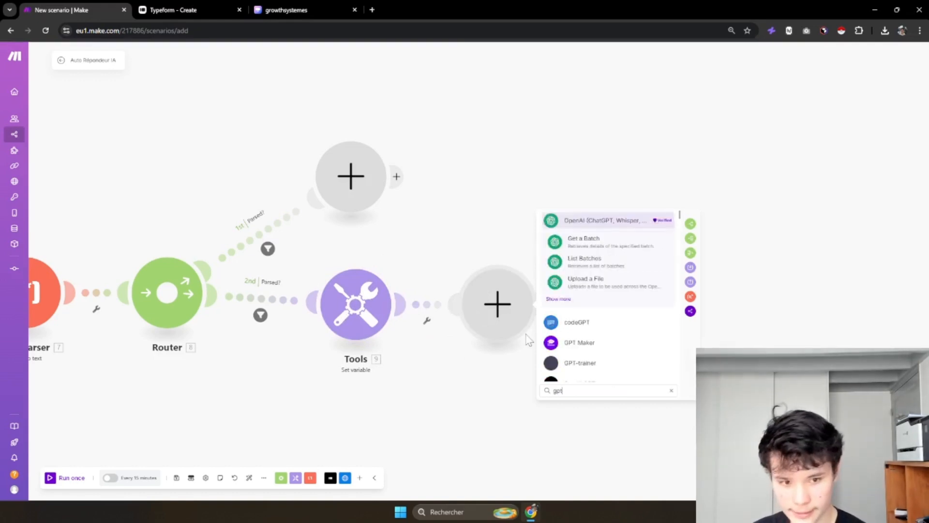
{"action": "left_click", "coordinate": [605, 220]}
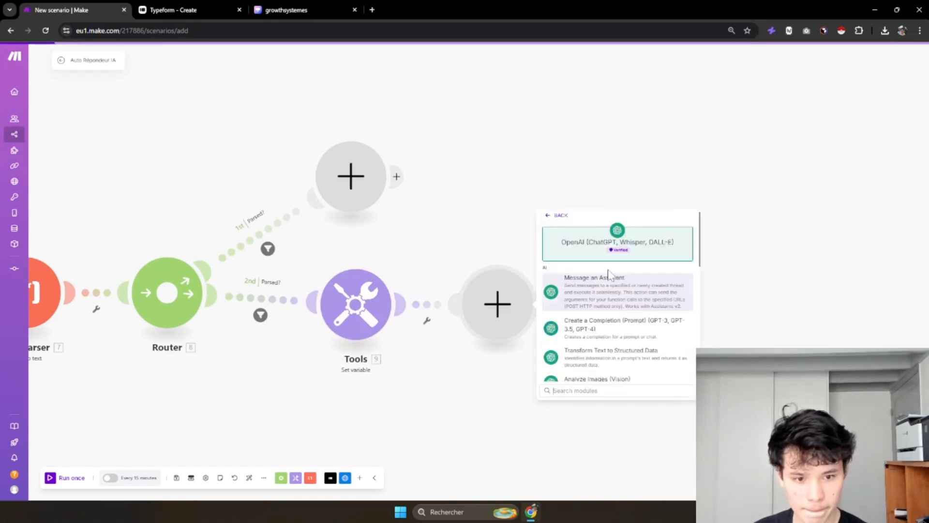
{"action": "left_click", "coordinate": [605, 328]}
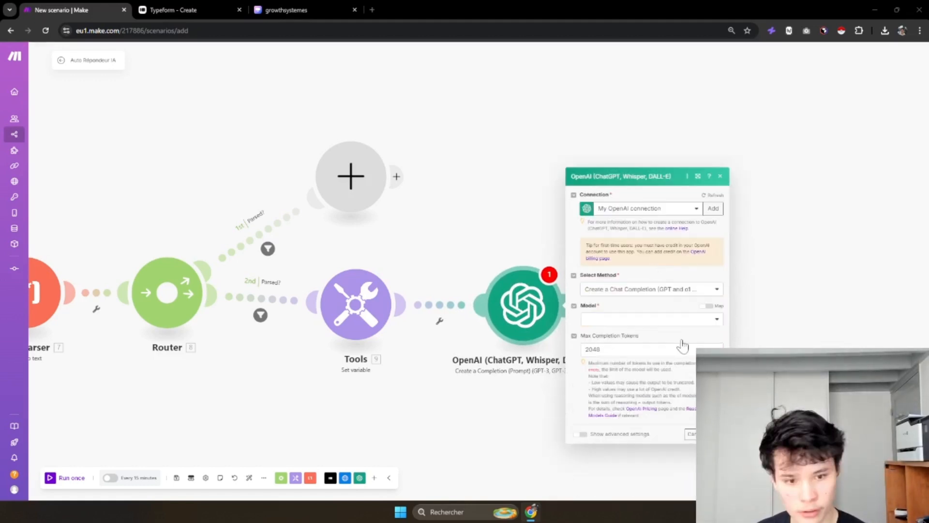
{"action": "left_click", "coordinate": [661, 318]}
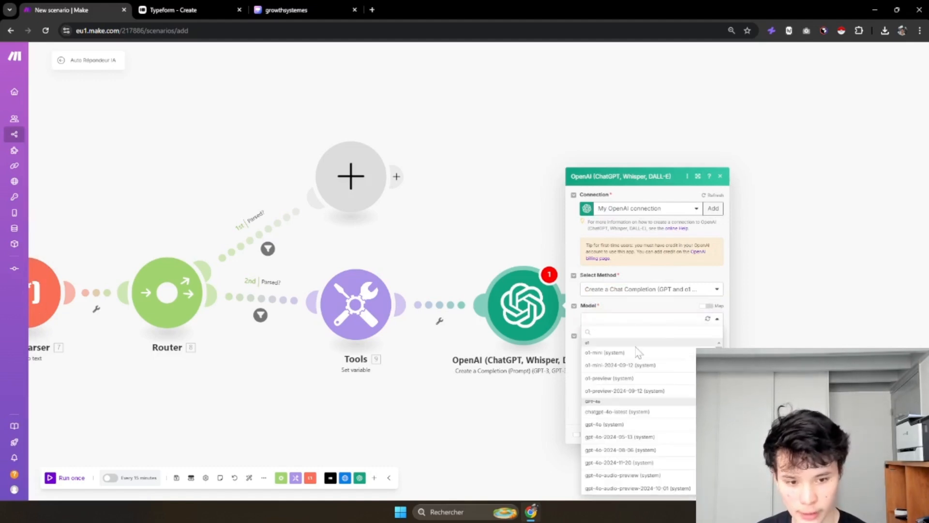
{"action": "left_click", "coordinate": [631, 354]}
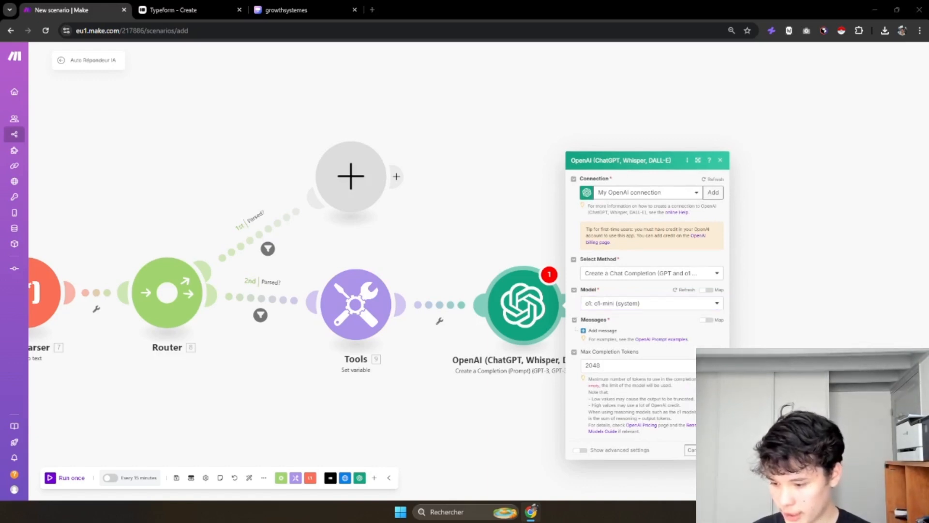
- Add a User message to the OpenAI step containing the pasted email-writing prompt
{"action": "left_click", "coordinate": [603, 330]}
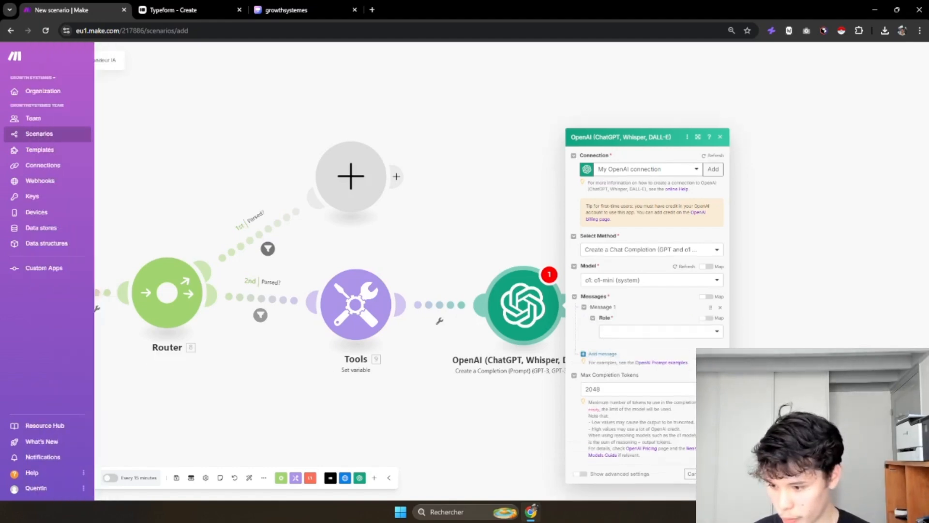
{"action": "left_click", "coordinate": [672, 333]}
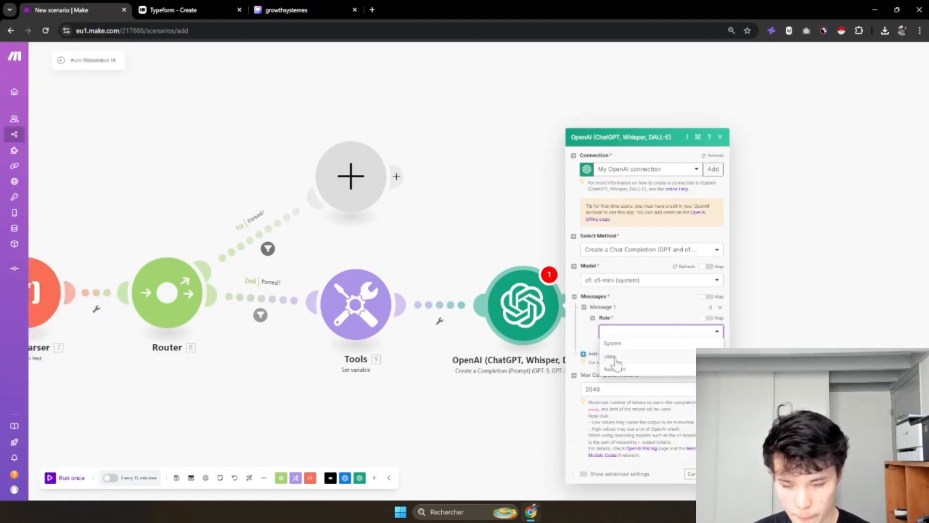
{"action": "left_click", "coordinate": [613, 357]}
{"action": "left_click", "coordinate": [629, 328]}
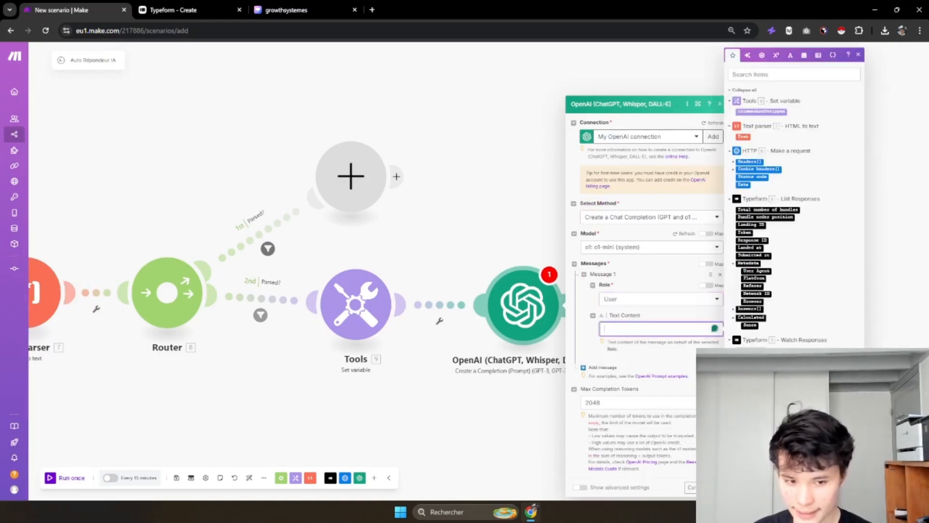
{"action": "key", "text": "ctrl+v"}
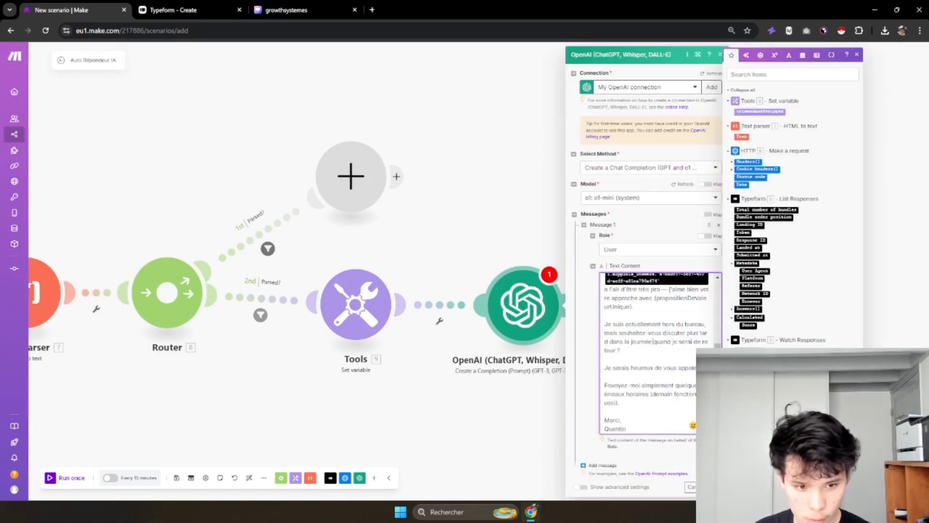
{"action": "scroll", "coordinate": [648, 393], "scroll_direction": "down", "scroll_amount": 1}
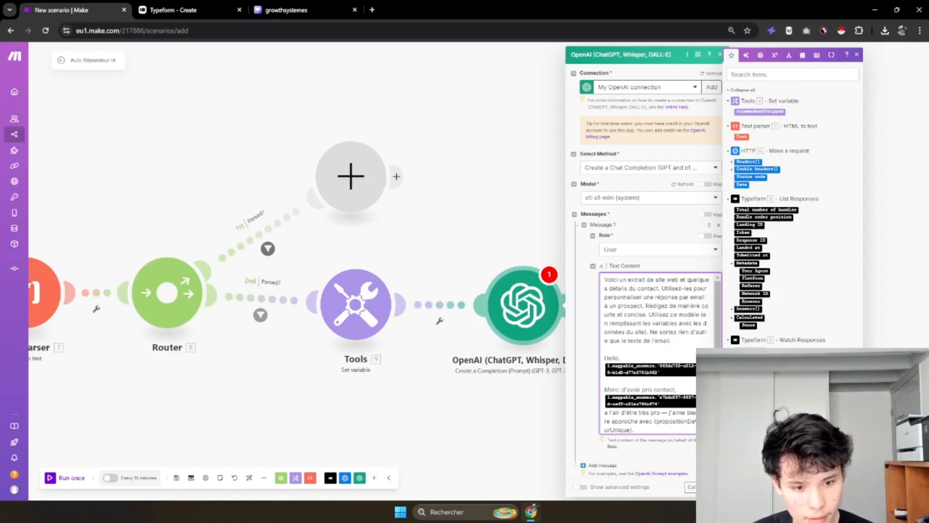
{"action": "scroll", "coordinate": [634, 320], "scroll_direction": "down", "scroll_amount": 1}
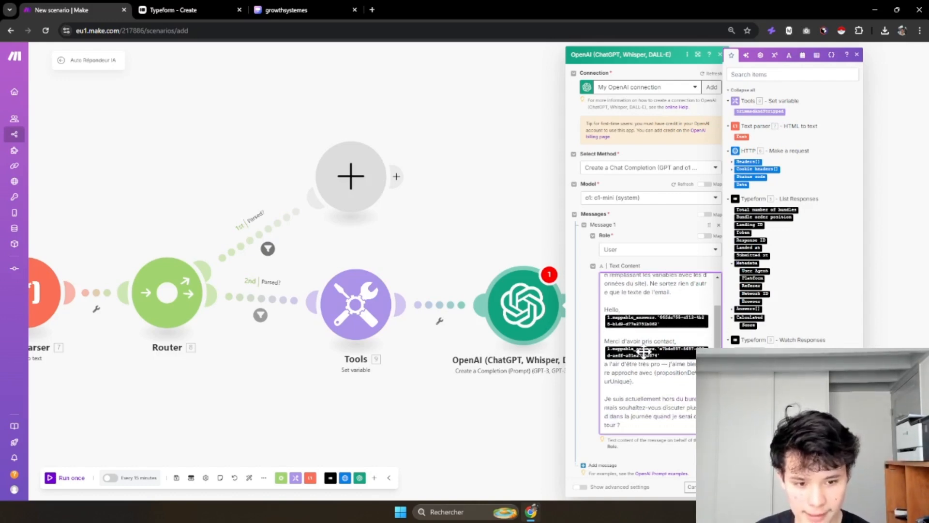
- Review the scenario canvas and select the router with every module after it
{"action": "left_click_drag", "start_coordinate": [283, 375], "coordinate": [222, 369]}
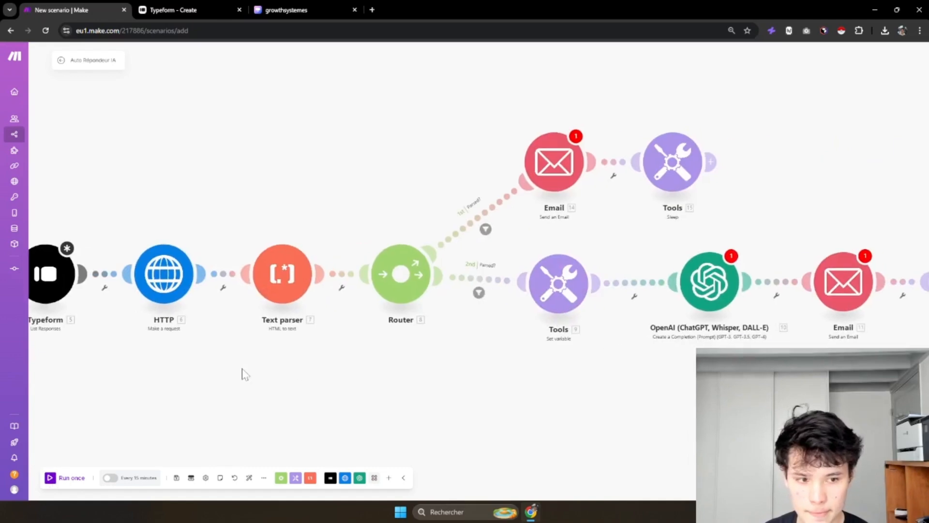
{"action": "left_click_drag", "start_coordinate": [552, 396], "coordinate": [470, 393]}
{"action": "left_click_drag", "start_coordinate": [276, 117], "coordinate": [900, 401]}
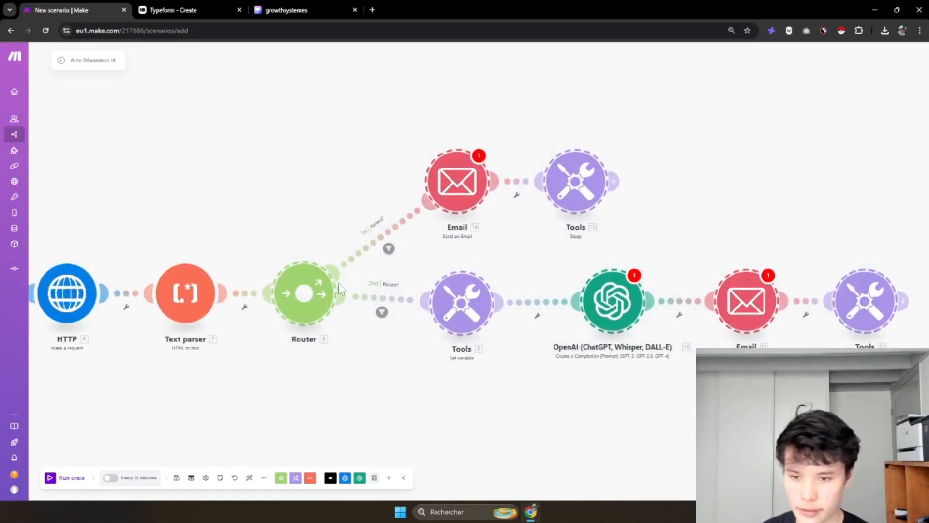
- Unlink the Text parser from the Router
{"action": "right_click", "coordinate": [249, 295]}
{"action": "left_click", "coordinate": [273, 317]}
{"action": "left_click_drag", "start_coordinate": [283, 409], "coordinate": [529, 401]}
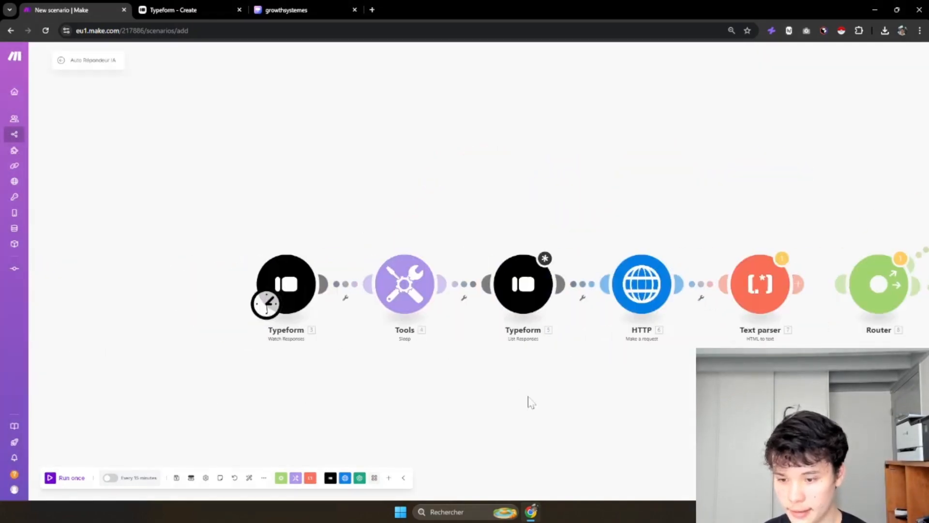
- Run the scenario once despite the warning and inspect the Typeform trigger's results
{"action": "left_click", "coordinate": [50, 478]}
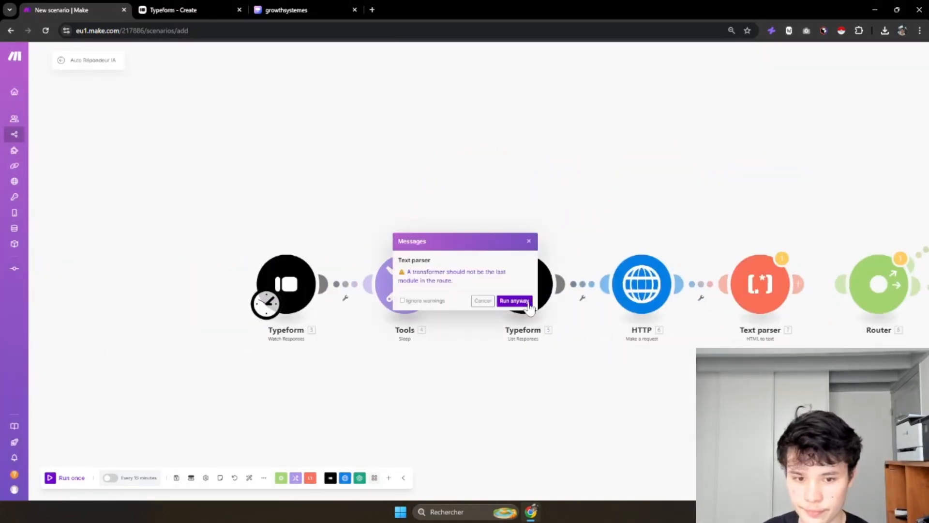
{"action": "left_click", "coordinate": [514, 301]}
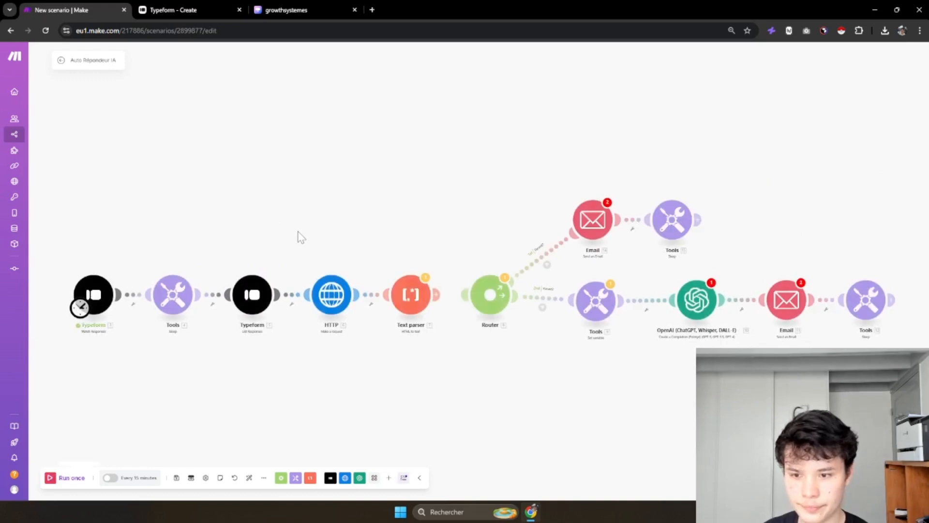
{"action": "scroll", "coordinate": [197, 243], "scroll_direction": "up", "scroll_amount": 5}
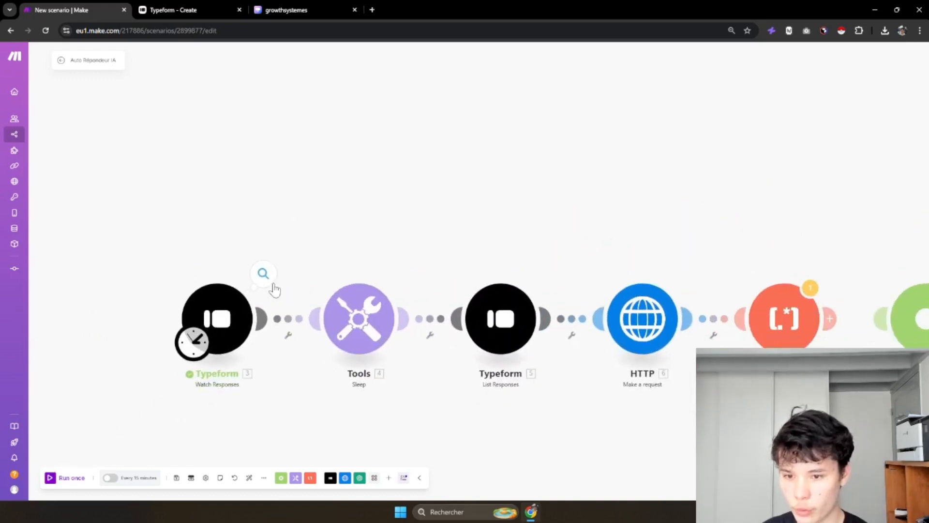
{"action": "left_click", "coordinate": [264, 273]}
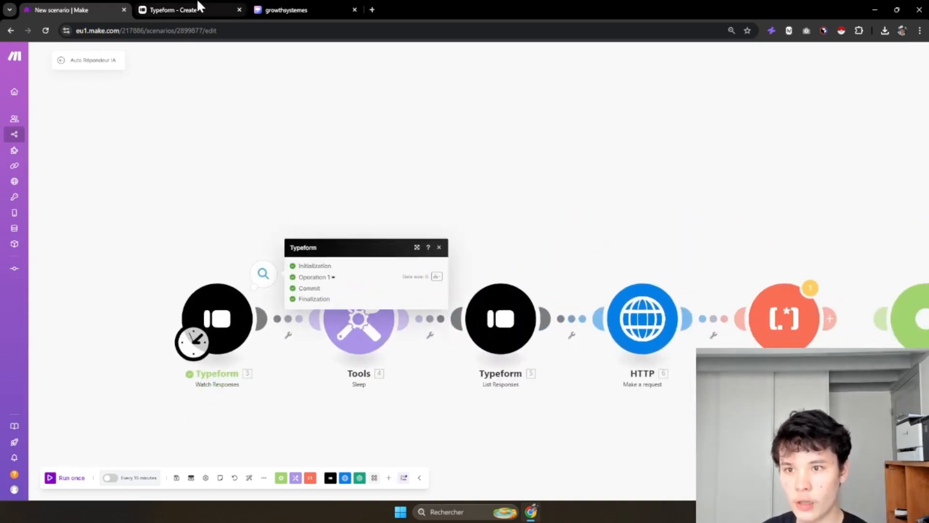
{"action": "left_click_drag", "start_coordinate": [198, 6], "coordinate": [83, 10]}
- Open the Intake Form's Share page in Typeform and copy its public link
{"action": "left_click", "coordinate": [92, 90]}
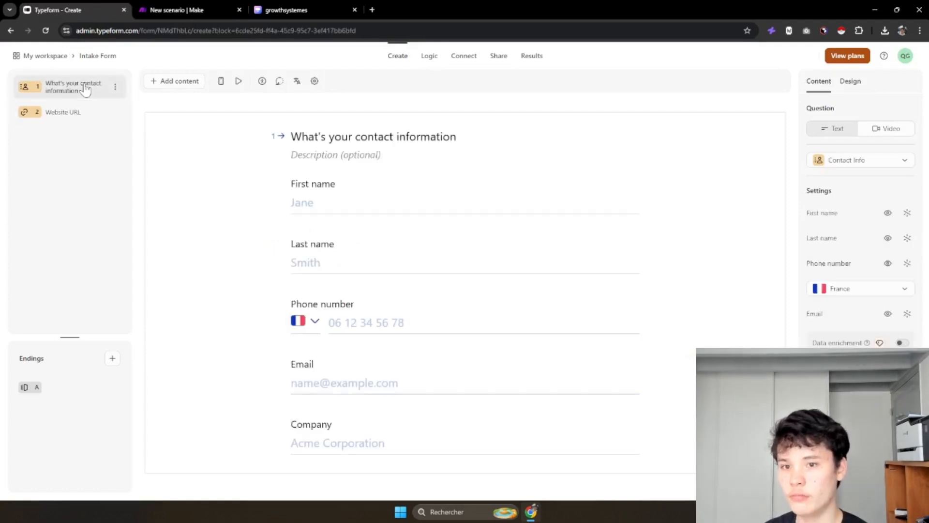
{"action": "left_click", "coordinate": [160, 10]}
{"action": "left_click", "coordinate": [73, 10]}
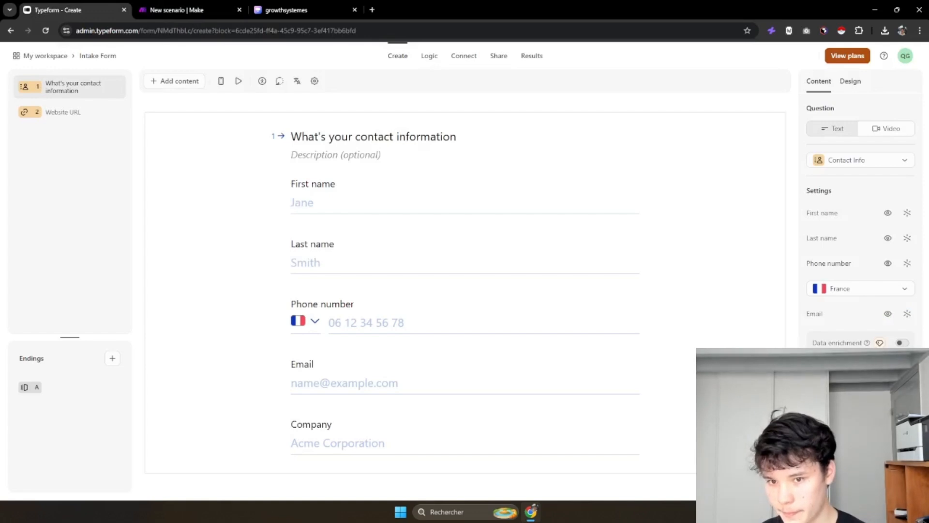
{"action": "left_click", "coordinate": [490, 62]}
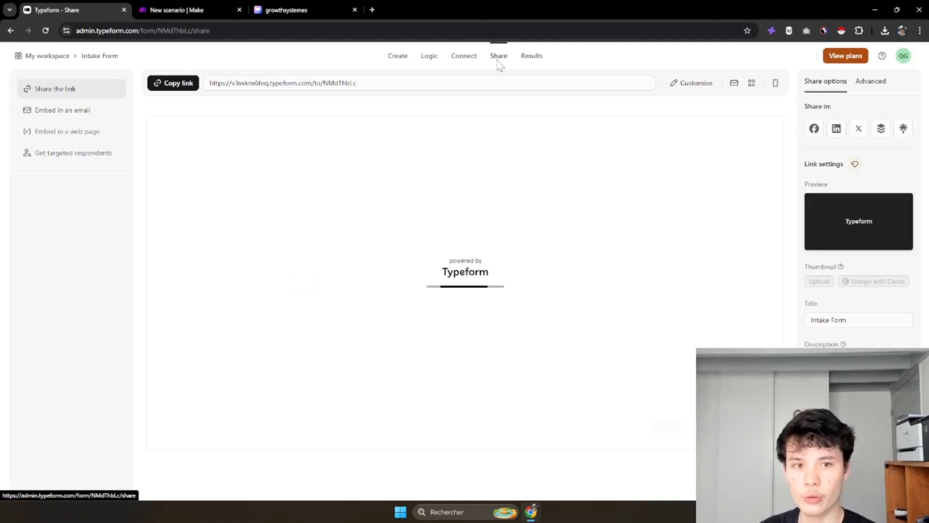
{"action": "left_click", "coordinate": [188, 89]}
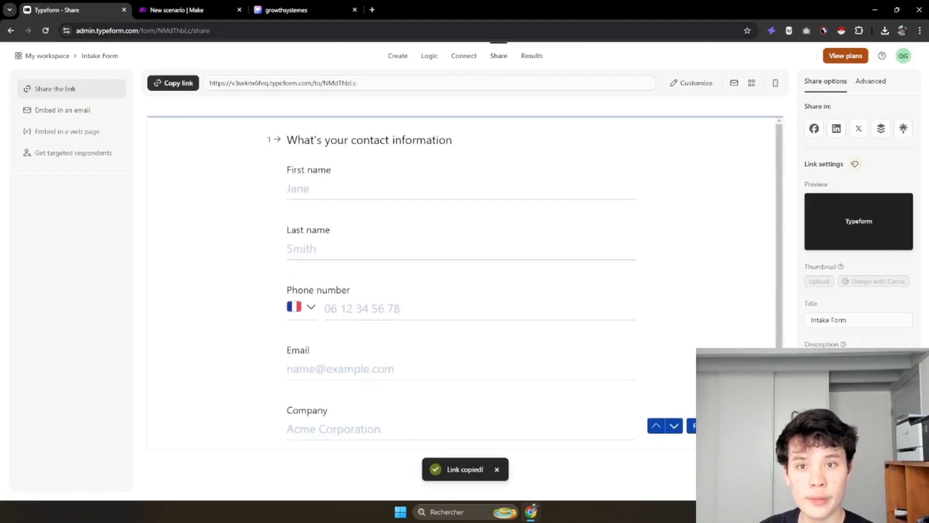
- Open the copied Intake Form link in a new browser tab
{"action": "left_click", "coordinate": [371, 9]}
{"action": "left_click_drag", "start_coordinate": [376, 5], "coordinate": [135, 6]}
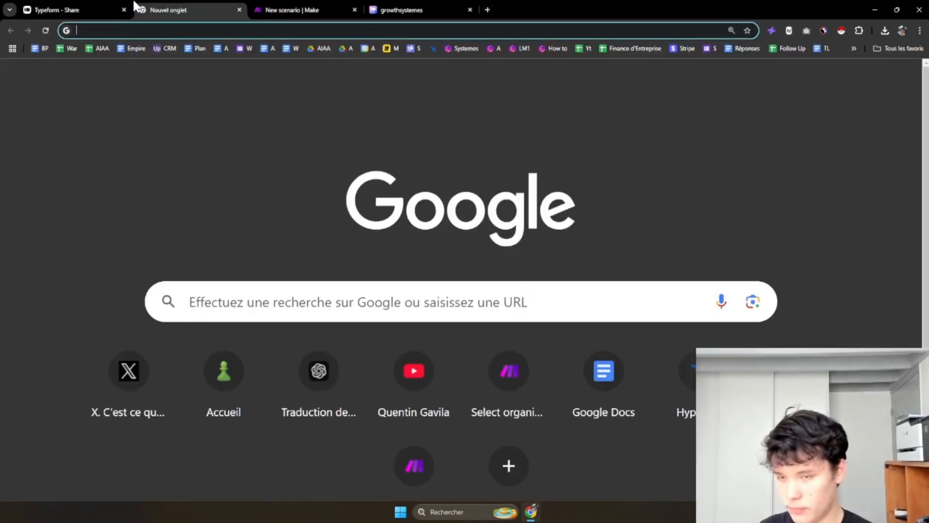
{"action": "key", "text": "ctrl+v"}
{"action": "key", "text": "Return"}
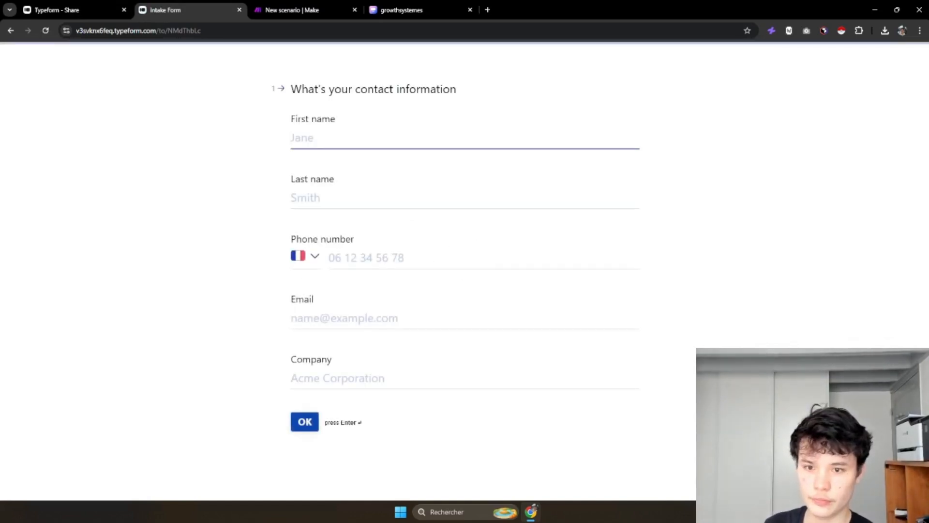
- Fill in the first name, last name, saved email address and company fields
{"action": "type", "text": "Quentin"}
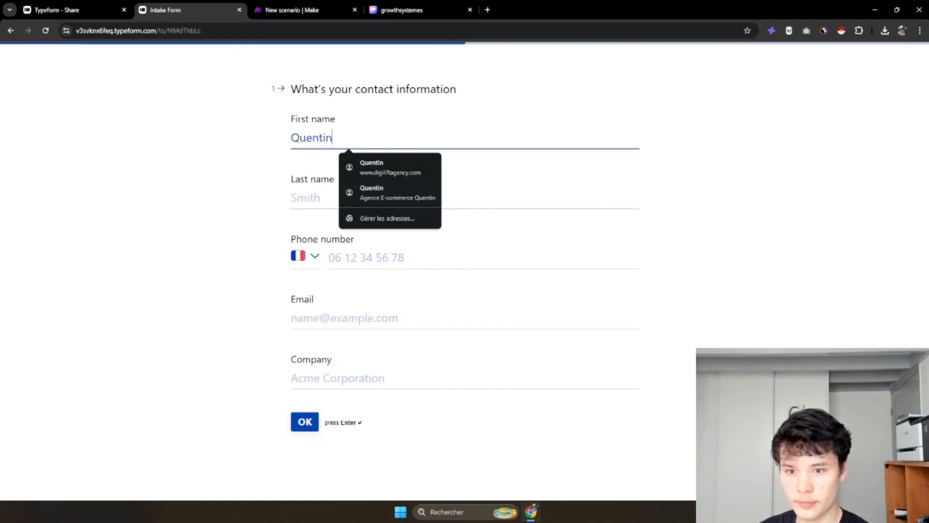
{"action": "key", "text": "Tab"}
{"action": "type", "text": "Ga"}
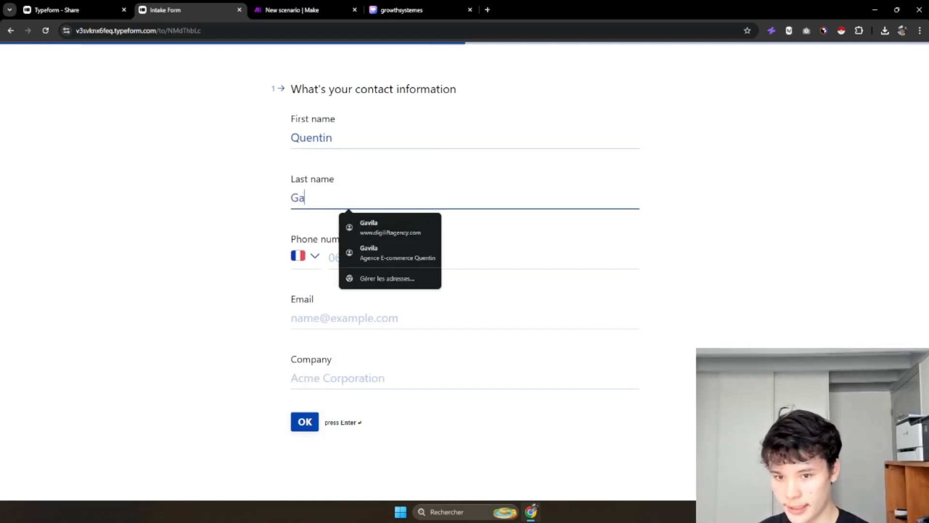
{"action": "left_click", "coordinate": [229, 246]}
{"action": "left_click", "coordinate": [375, 318]}
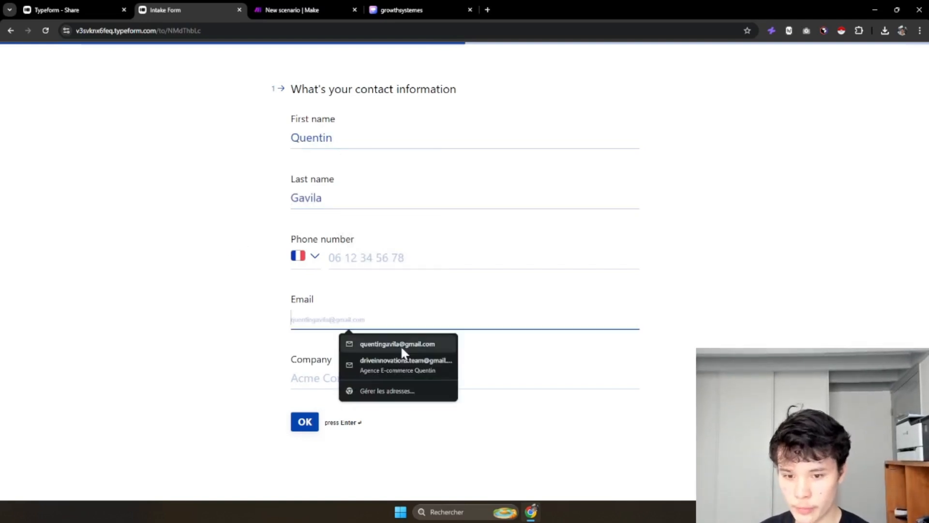
{"action": "left_click", "coordinate": [400, 345]}
{"action": "left_click", "coordinate": [364, 377]}
{"action": "type", "text": "GS"}
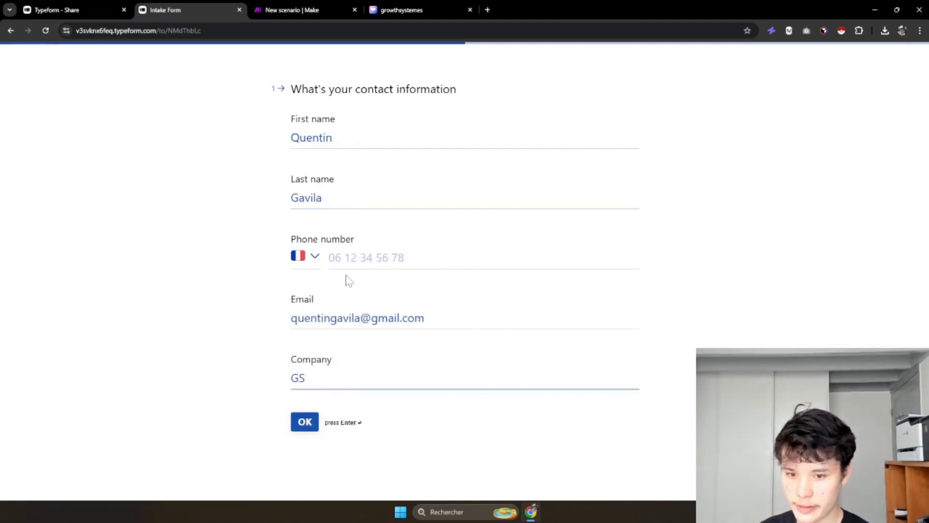
{"action": "key", "text": "Return"}
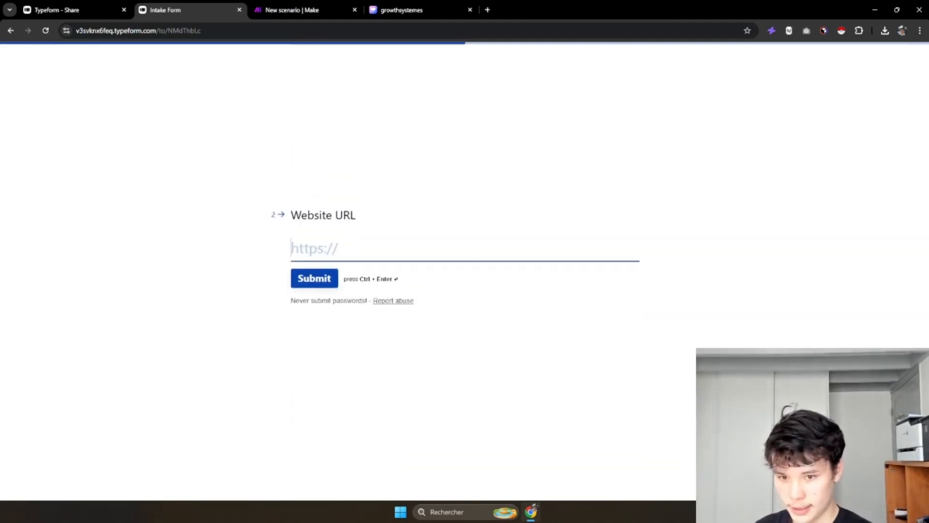
{"action": "type", "text": "https://grow"}
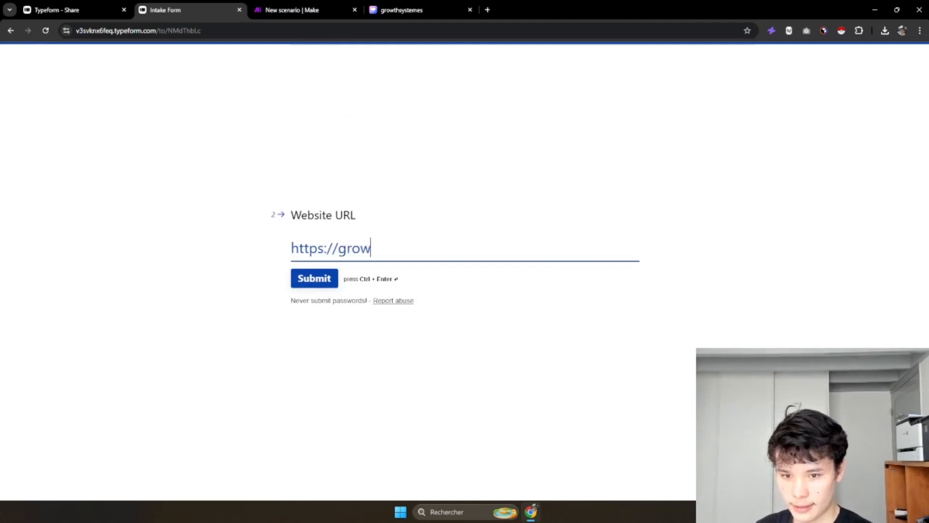
{"action": "type", "text": "thsystemes.com"}
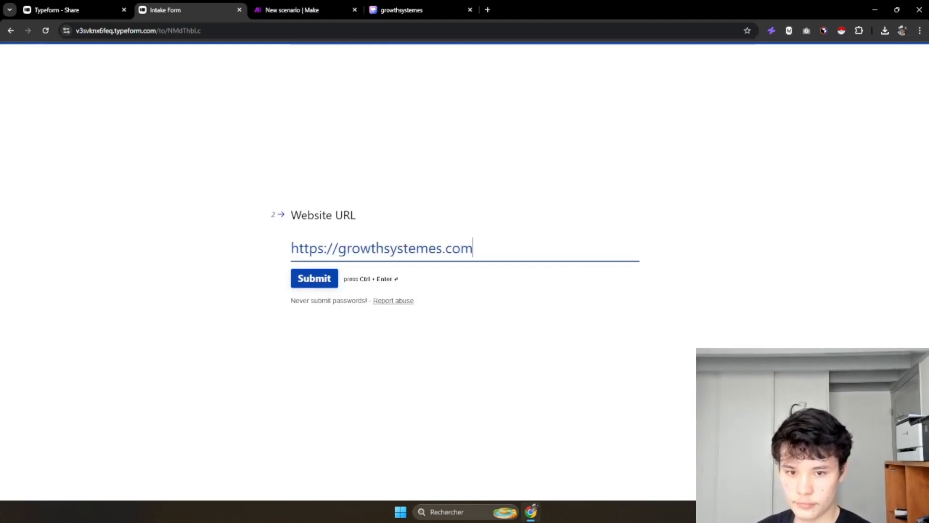
{"action": "key", "text": "ctrl+a"}
{"action": "left_click", "coordinate": [432, 8]}
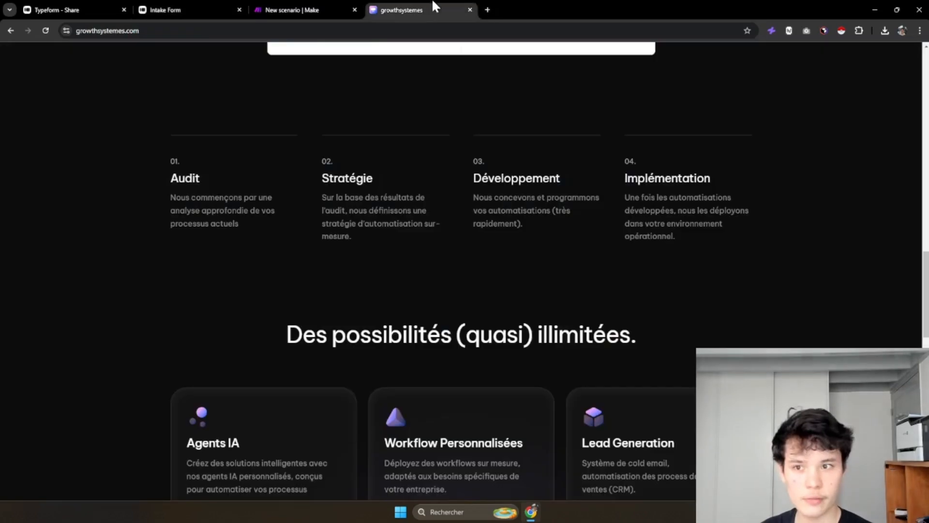
{"action": "left_click", "coordinate": [359, 29]}
{"action": "key", "text": "ctrl+v"}
{"action": "key", "text": "Return"}
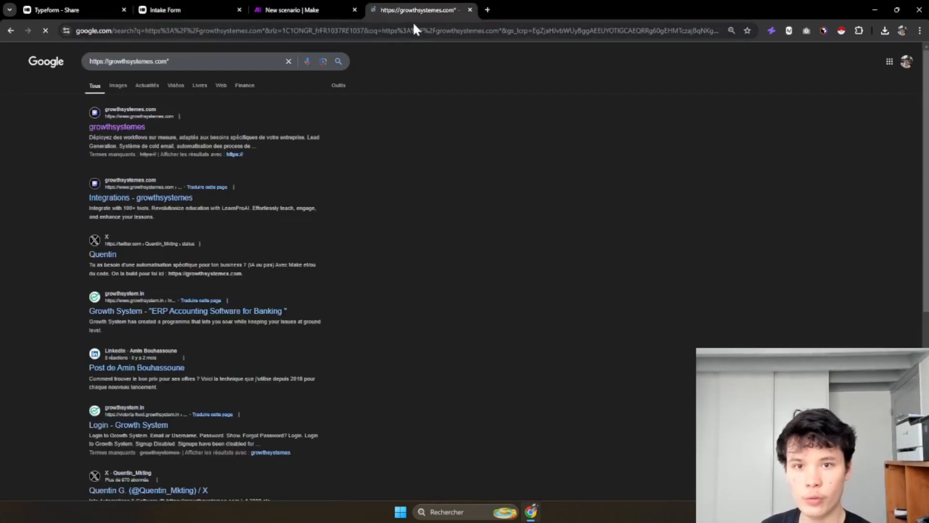
{"action": "left_click", "coordinate": [487, 10]}
{"action": "key", "text": "ctrl+v"}
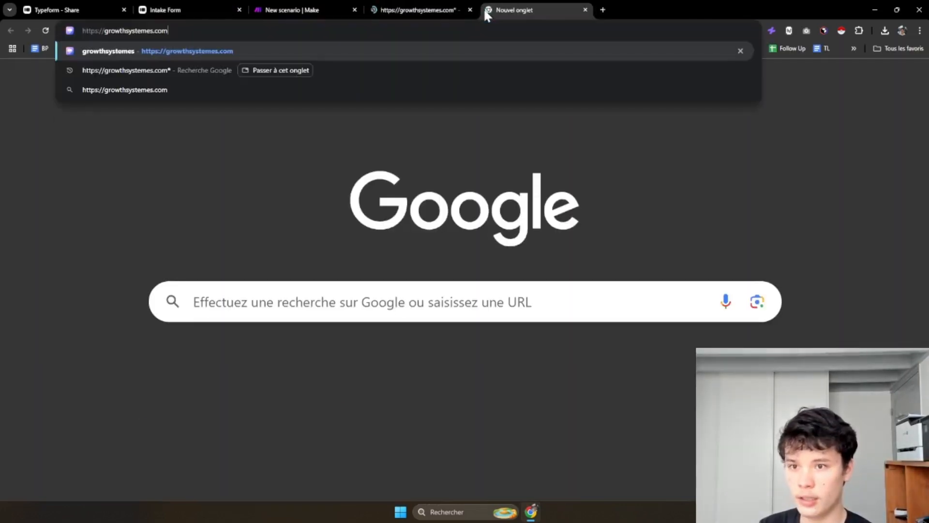
{"action": "key", "text": "Return"}
{"action": "left_click_drag", "start_coordinate": [484, 8], "coordinate": [456, 10]}
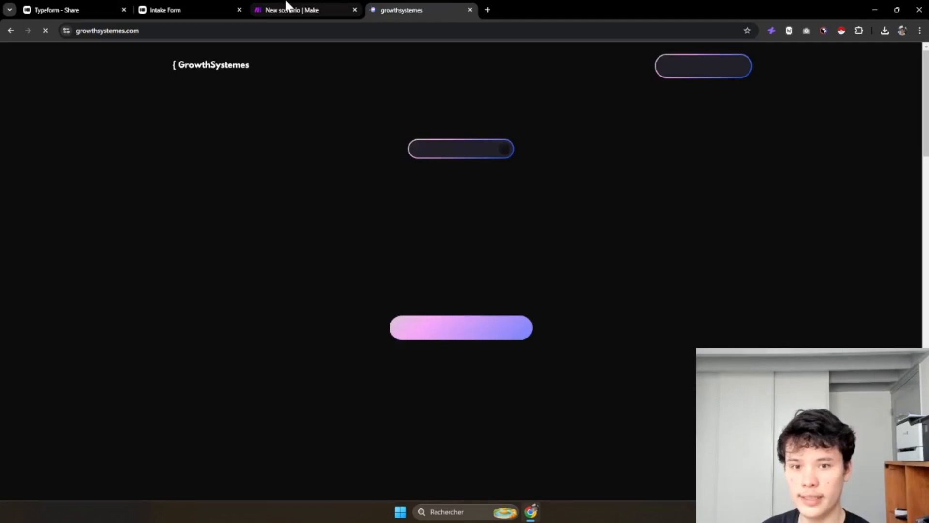
- Submit the Intake Form response and return to the Make scenario
{"action": "left_click", "coordinate": [287, 7]}
{"action": "left_click", "coordinate": [174, 13]}
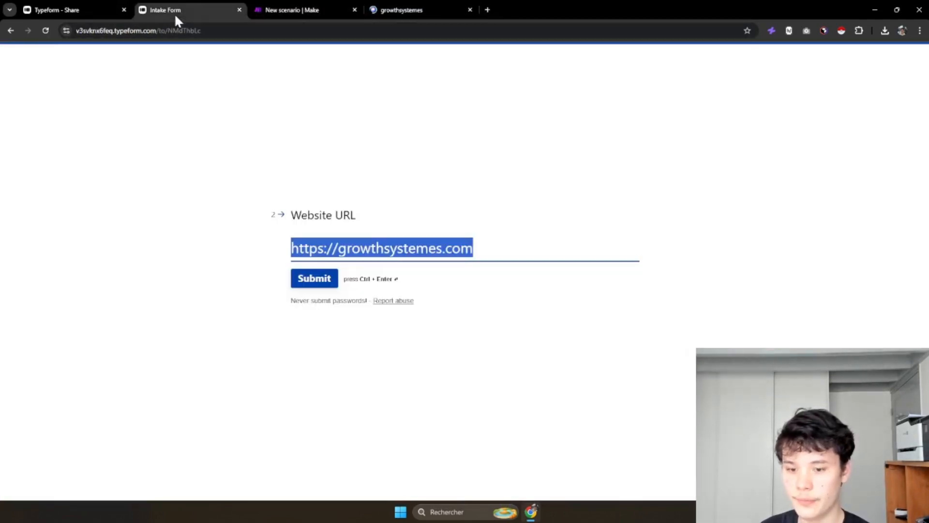
{"action": "left_click", "coordinate": [318, 276]}
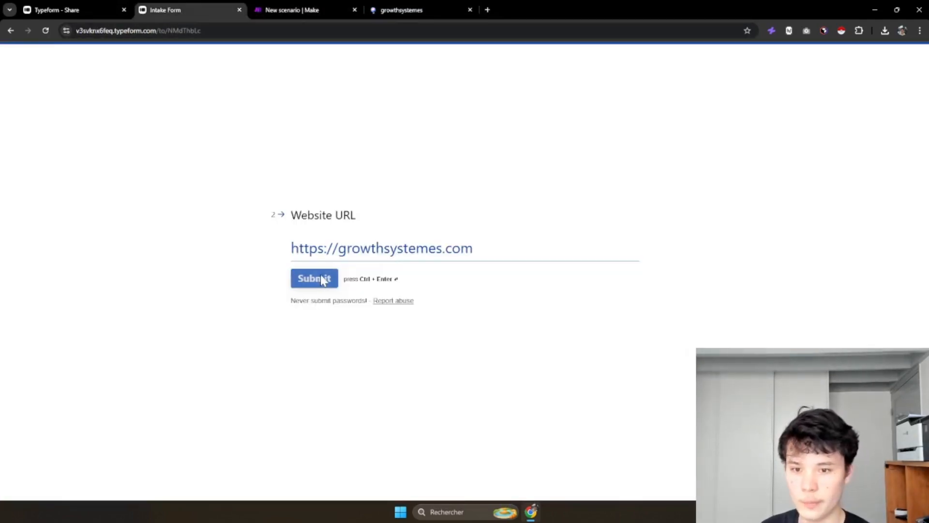
{"action": "left_click", "coordinate": [296, 10]}
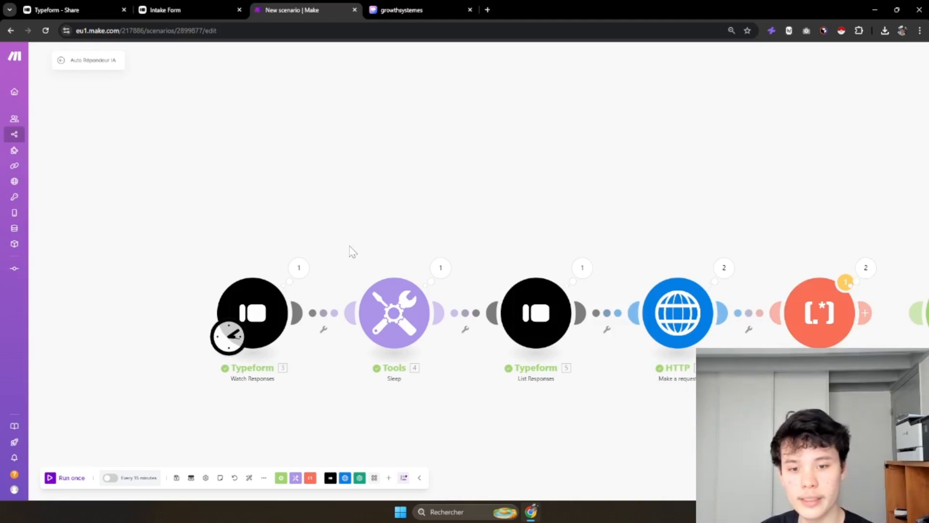
{"action": "left_click", "coordinate": [588, 268]}
{"action": "left_click", "coordinate": [640, 279]}
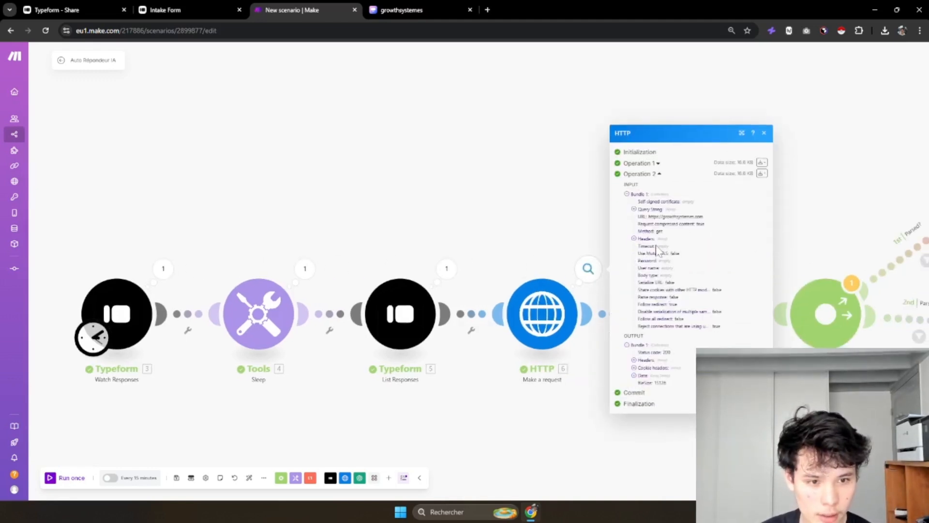
{"action": "left_click_drag", "start_coordinate": [648, 218], "coordinate": [717, 218]}
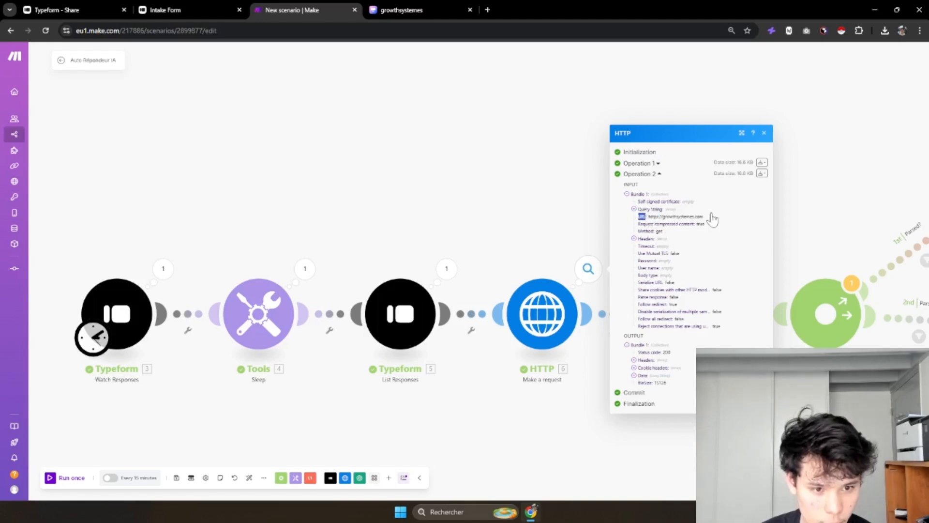
{"action": "left_click", "coordinate": [643, 361]}
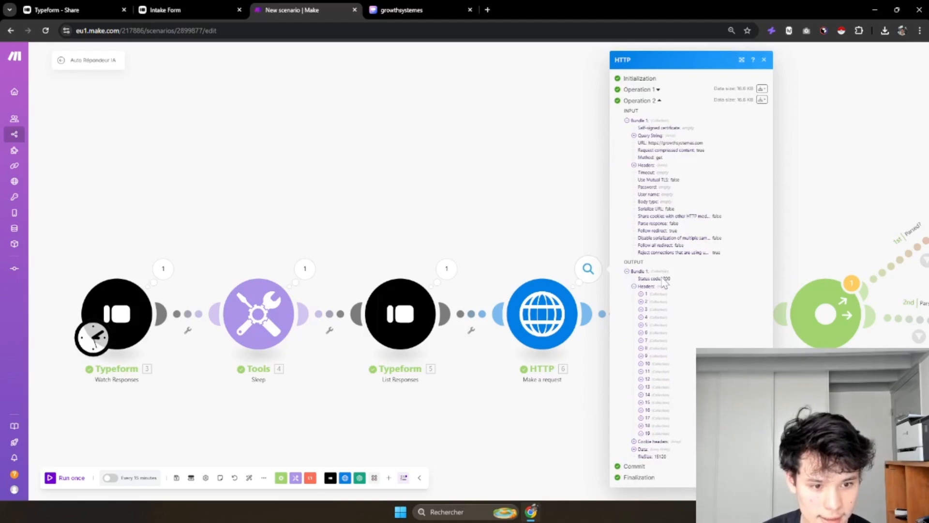
{"action": "left_click_drag", "start_coordinate": [664, 279], "coordinate": [672, 279]}
{"action": "left_click", "coordinate": [644, 287]}
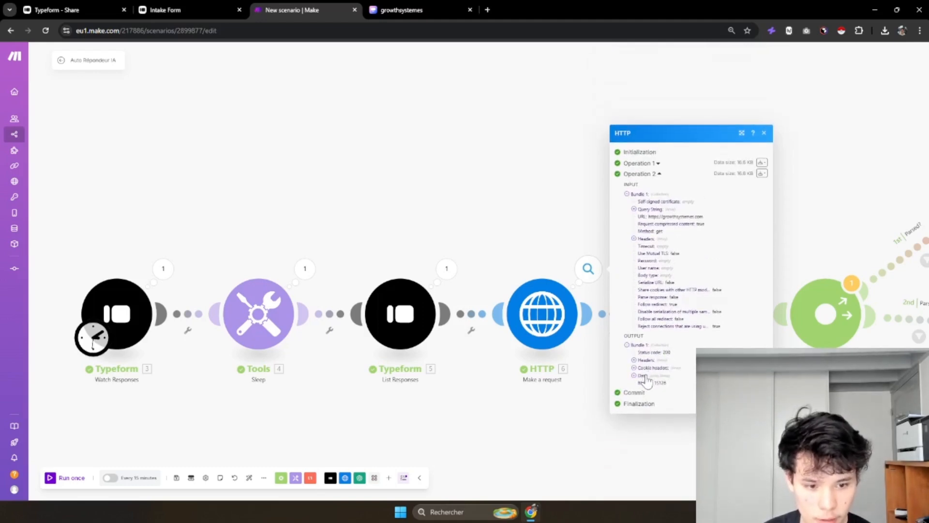
{"action": "left_click", "coordinate": [643, 376]}
{"action": "scroll", "coordinate": [652, 277], "scroll_direction": "down", "scroll_amount": 1}
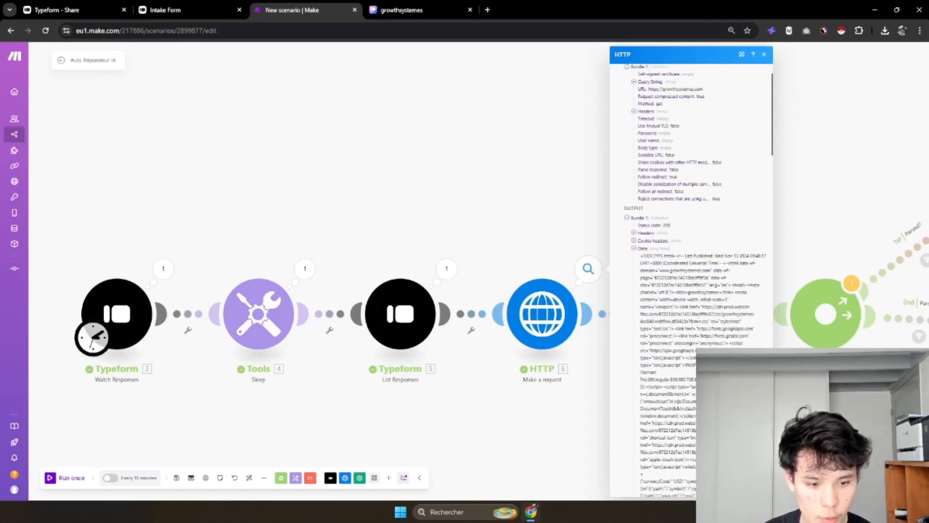
{"action": "left_click_drag", "start_coordinate": [642, 255], "coordinate": [686, 379]}
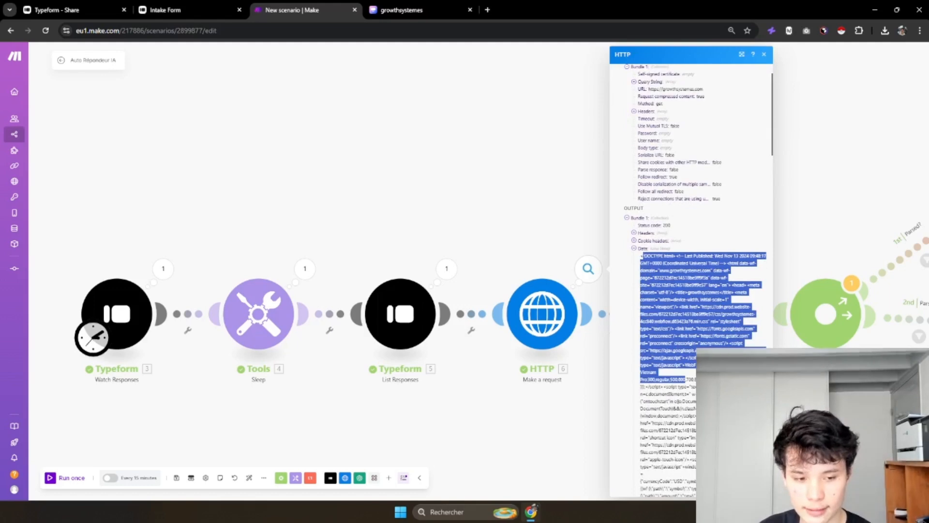
{"action": "scroll", "coordinate": [692, 291], "scroll_direction": "down", "scroll_amount": 12}
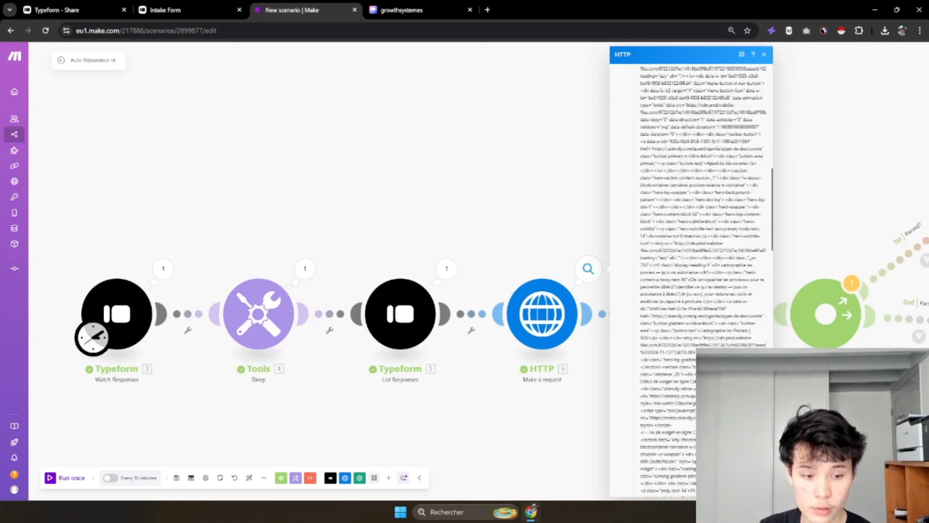
{"action": "left_click", "coordinate": [514, 433]}
{"action": "left_click_drag", "start_coordinate": [596, 440], "coordinate": [468, 464]}
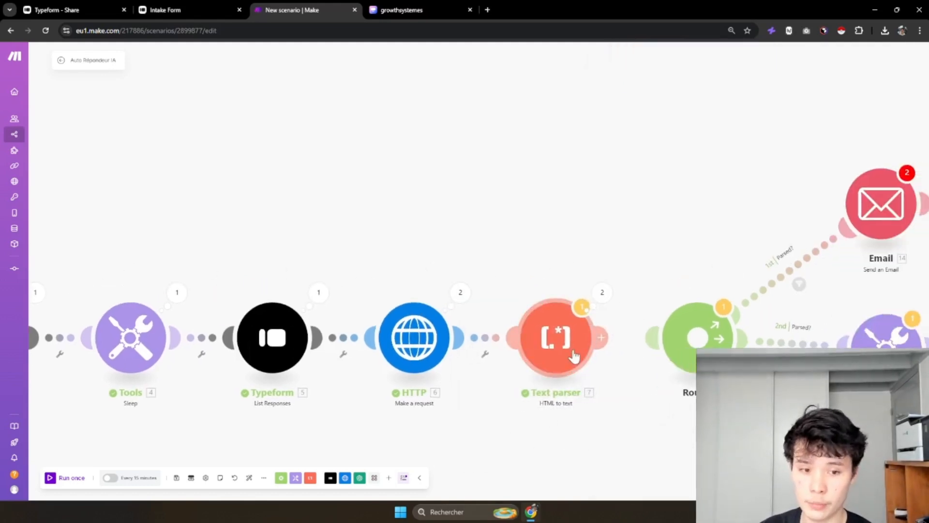
- Check the Text parser's parsed output against growthsystemes.com's page text
{"action": "left_click", "coordinate": [573, 352]}
{"action": "left_click", "coordinate": [600, 292]}
{"action": "left_click", "coordinate": [603, 291]}
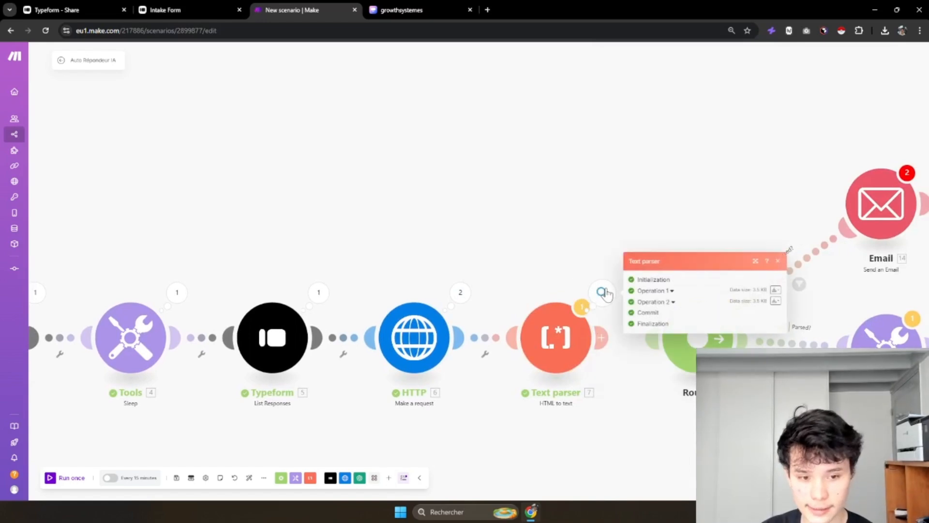
{"action": "left_click", "coordinate": [672, 302]}
{"action": "left_click", "coordinate": [648, 336]}
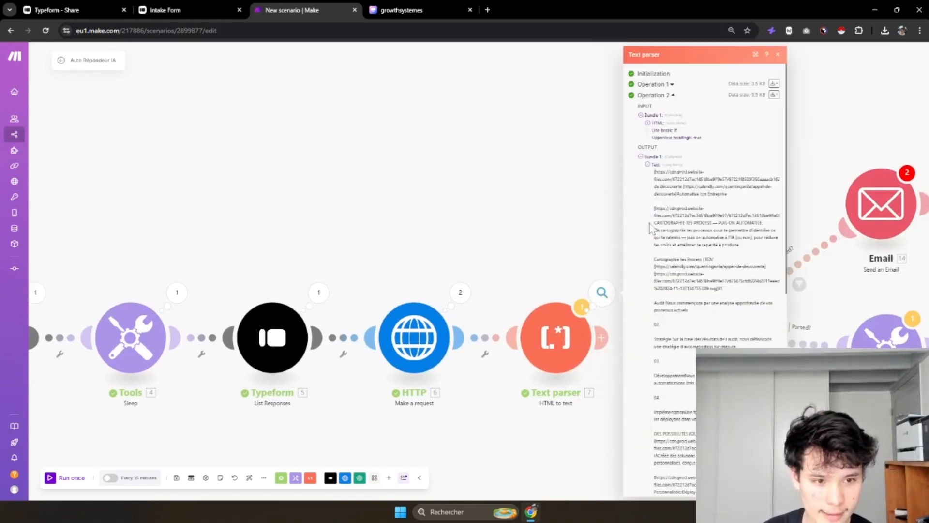
{"action": "left_click_drag", "start_coordinate": [656, 171], "coordinate": [695, 179]}
{"action": "left_click", "coordinate": [690, 214]}
{"action": "left_click_drag", "start_coordinate": [654, 209], "coordinate": [695, 223]}
{"action": "left_click", "coordinate": [713, 212]}
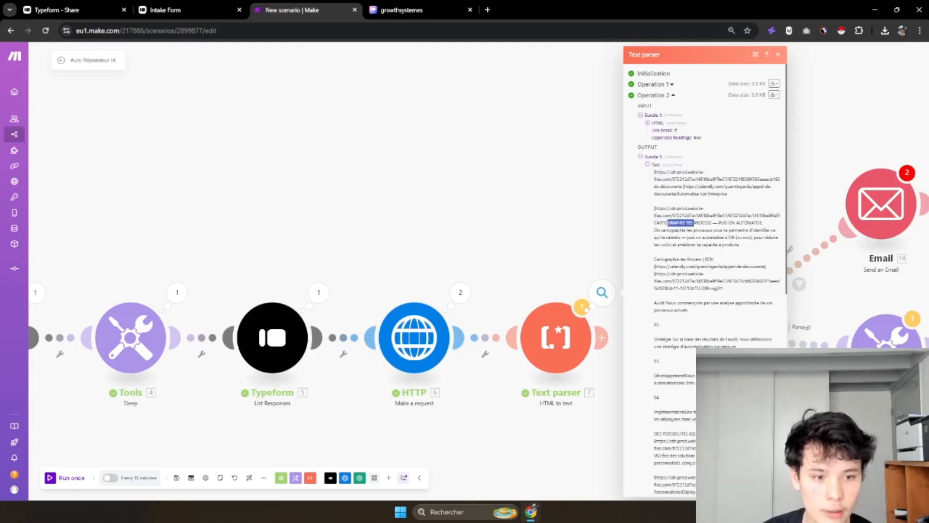
{"action": "left_click", "coordinate": [737, 229]}
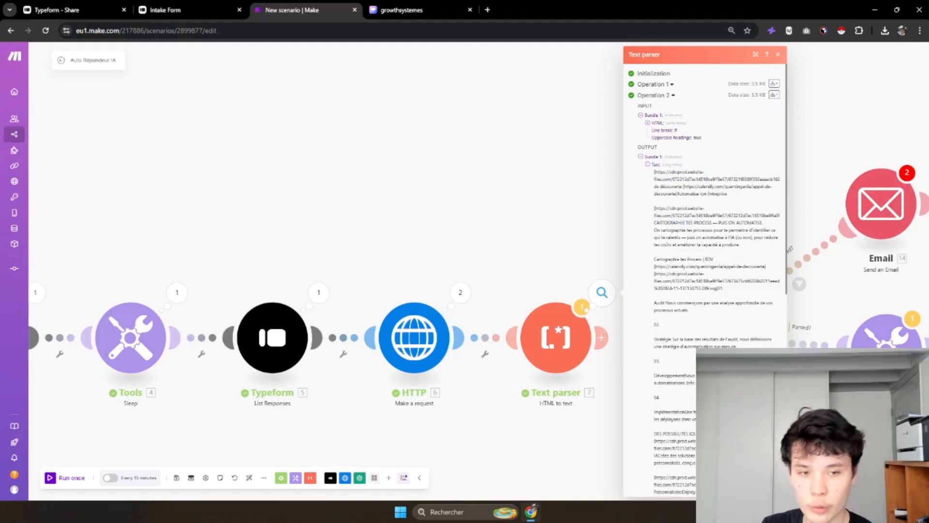
{"action": "left_click", "coordinate": [410, 9]}
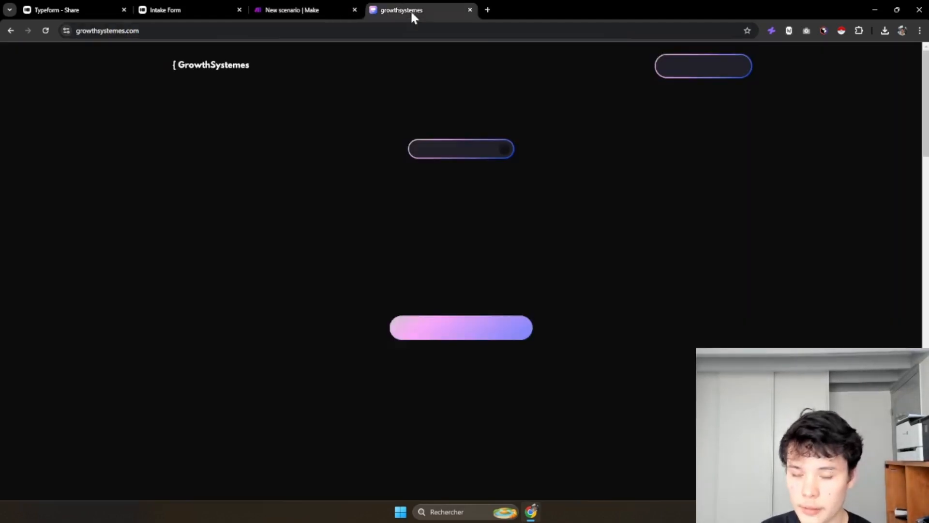
{"action": "left_click_drag", "start_coordinate": [344, 189], "coordinate": [620, 333]}
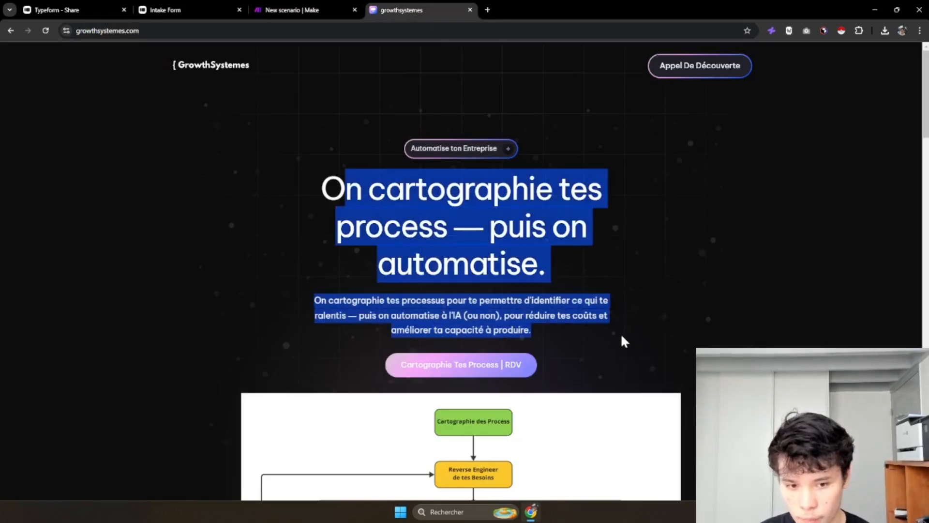
- Link the Text parser's output to the Router
{"action": "left_click", "coordinate": [304, 11]}
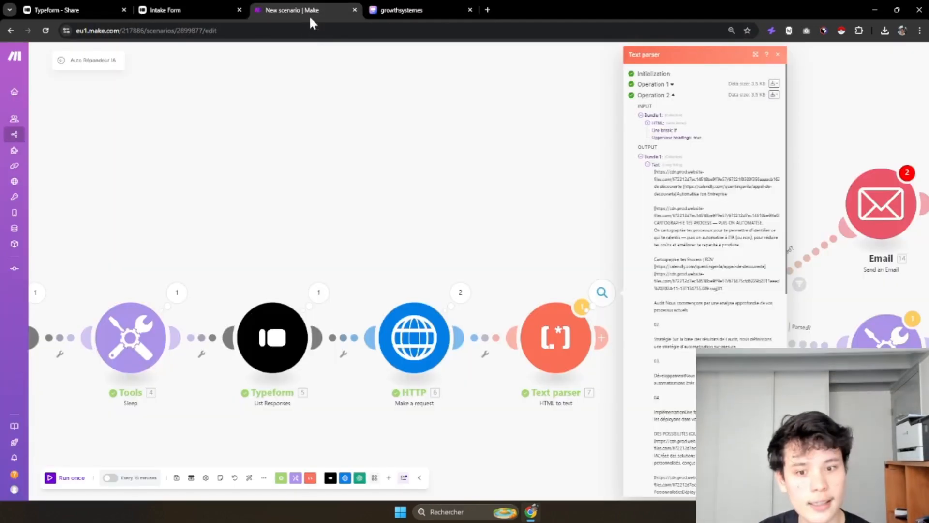
{"action": "left_click_drag", "start_coordinate": [440, 253], "coordinate": [311, 248]}
{"action": "left_click_drag", "start_coordinate": [341, 319], "coordinate": [400, 321]}
{"action": "left_click_drag", "start_coordinate": [510, 420], "coordinate": [408, 429]}
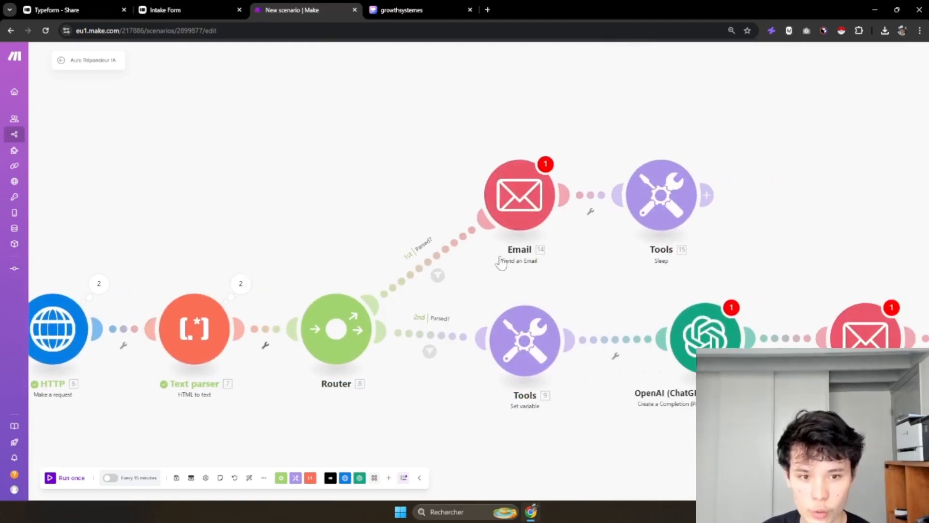
- Replace Email module 14's recipient with a Mappable Answers value from the Typeform response
{"action": "left_click", "coordinate": [516, 201]}
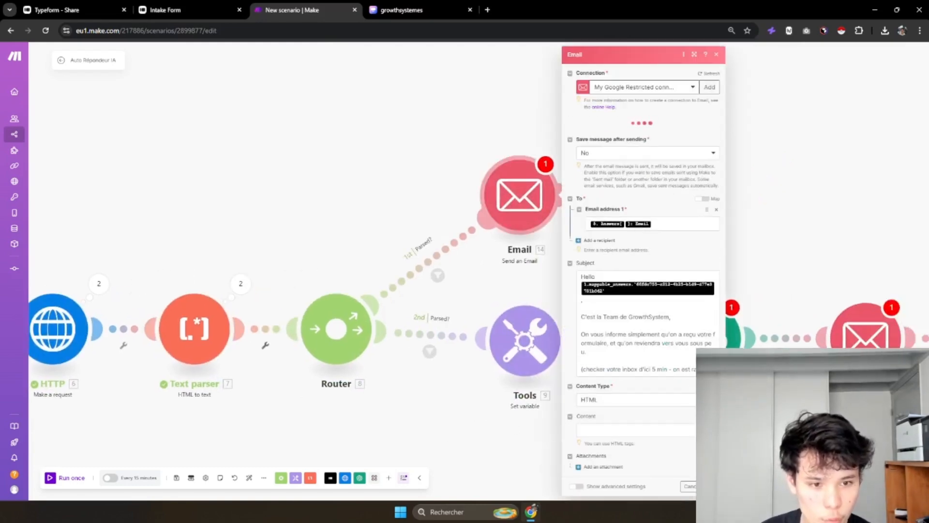
{"action": "left_click", "coordinate": [670, 224]}
{"action": "key", "text": "BackSpace"}
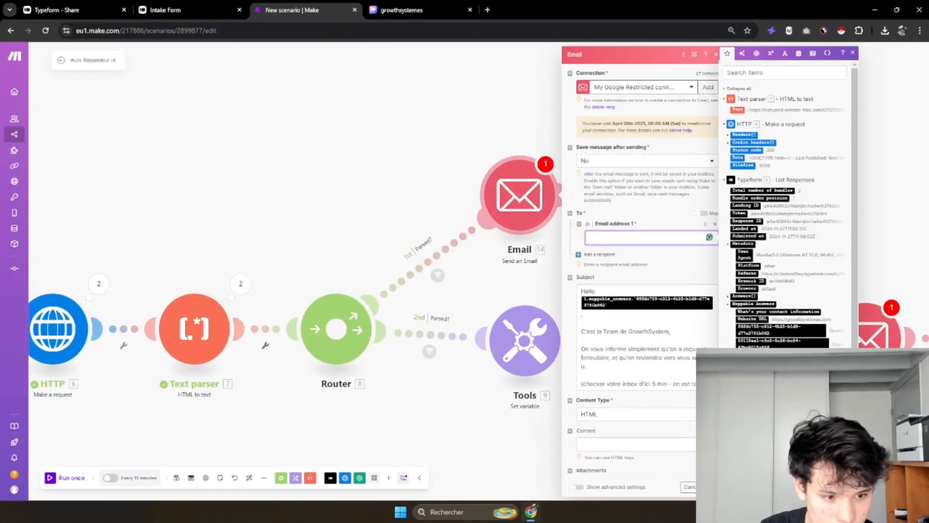
{"action": "left_click", "coordinate": [782, 372]}
{"action": "scroll", "coordinate": [573, 345], "scroll_direction": "down", "scroll_amount": 1}
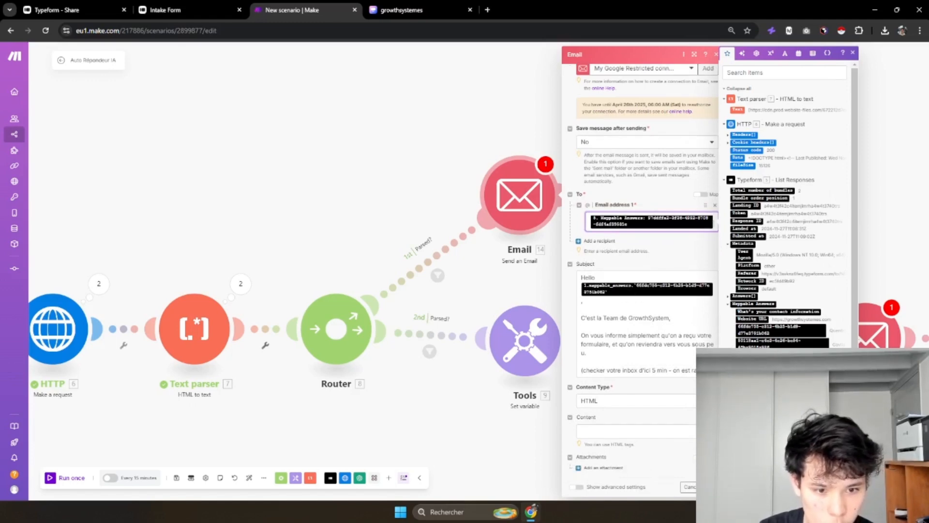
{"action": "left_click", "coordinate": [582, 309]}
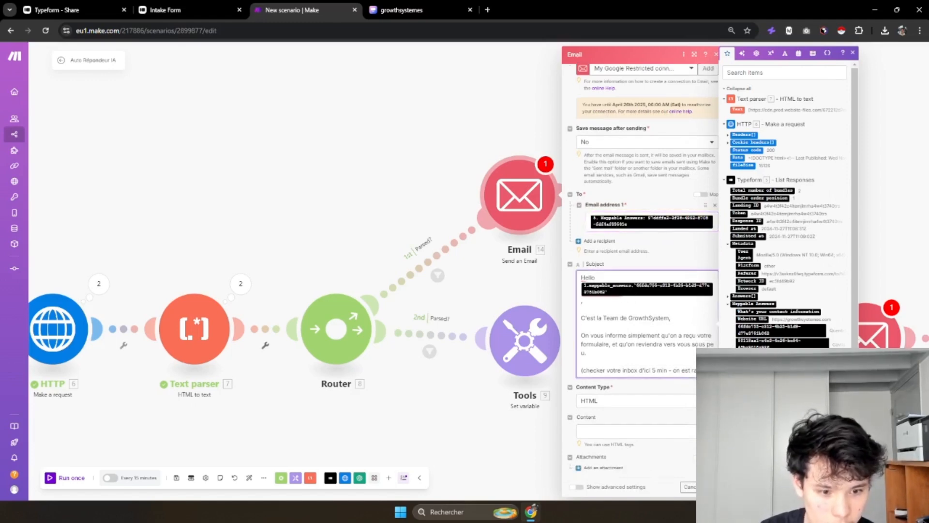
{"action": "left_click", "coordinate": [494, 432]}
{"action": "left_click_drag", "start_coordinate": [490, 433], "coordinate": [365, 415]}
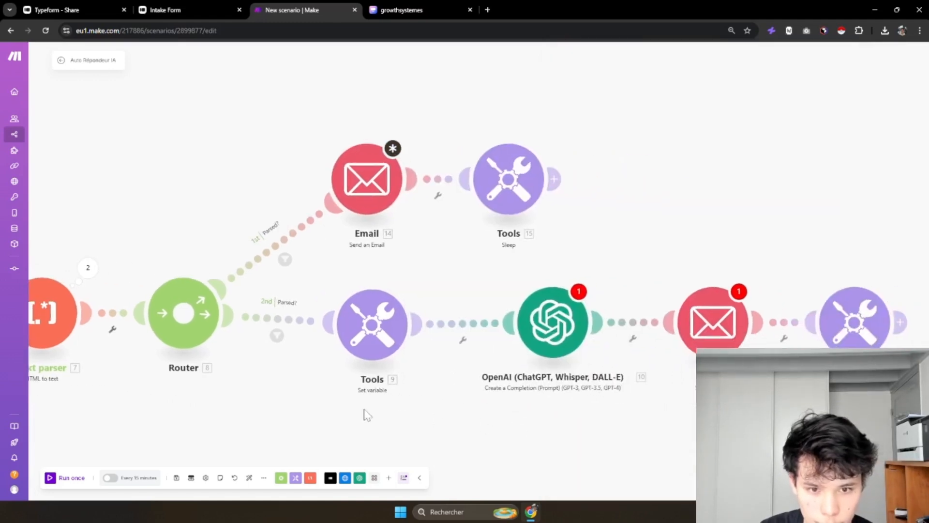
{"action": "right_click", "coordinate": [493, 158]}
- Delete the first email's Sleep step and put the Mappable Answers name after 'Hello,' in Message 1
{"action": "left_click", "coordinate": [528, 246]}
{"action": "left_click_drag", "start_coordinate": [525, 249], "coordinate": [486, 237]}
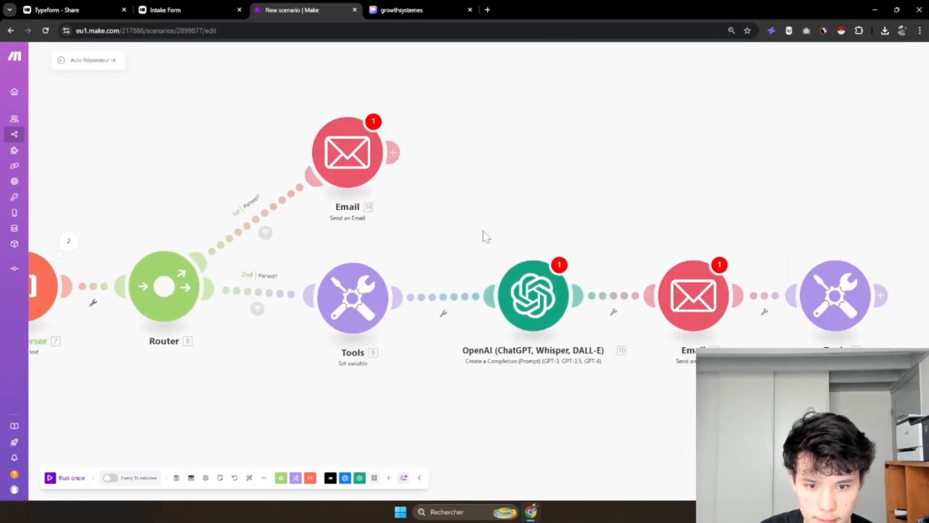
{"action": "left_click", "coordinate": [556, 290]}
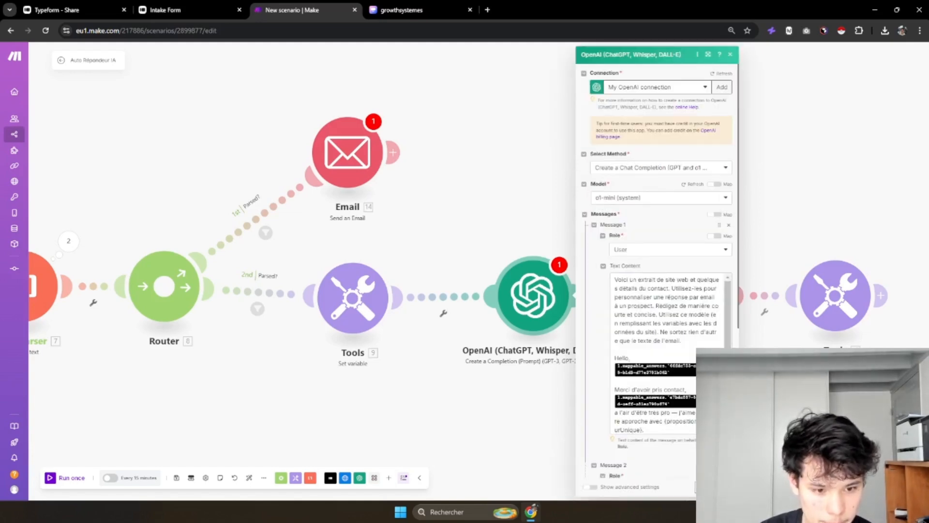
{"action": "left_click", "coordinate": [711, 371]}
{"action": "key", "text": "BackSpace"}
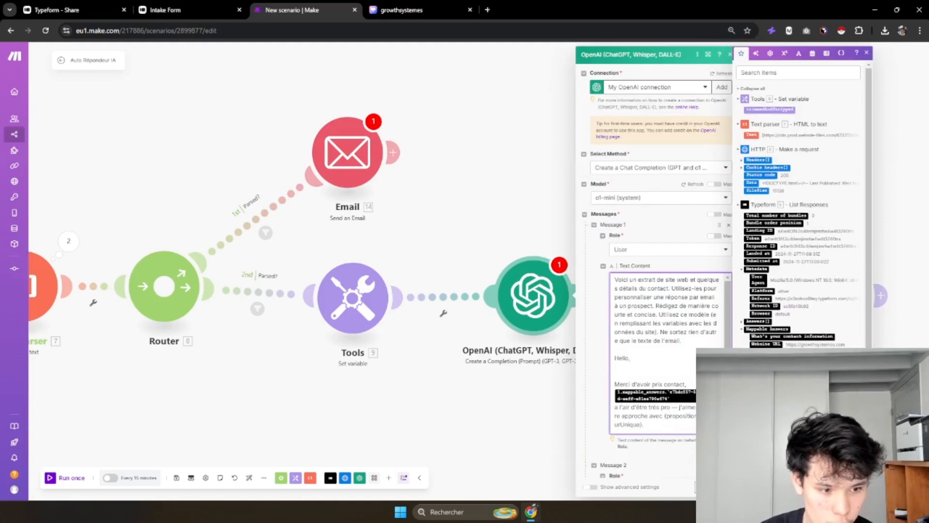
{"action": "left_click", "coordinate": [767, 358]}
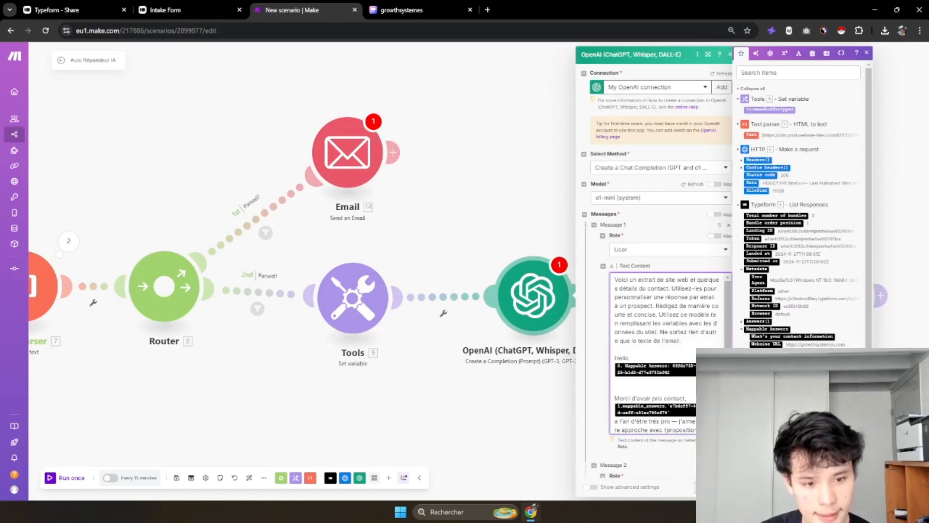
{"action": "scroll", "coordinate": [668, 310], "scroll_direction": "down", "scroll_amount": 5}
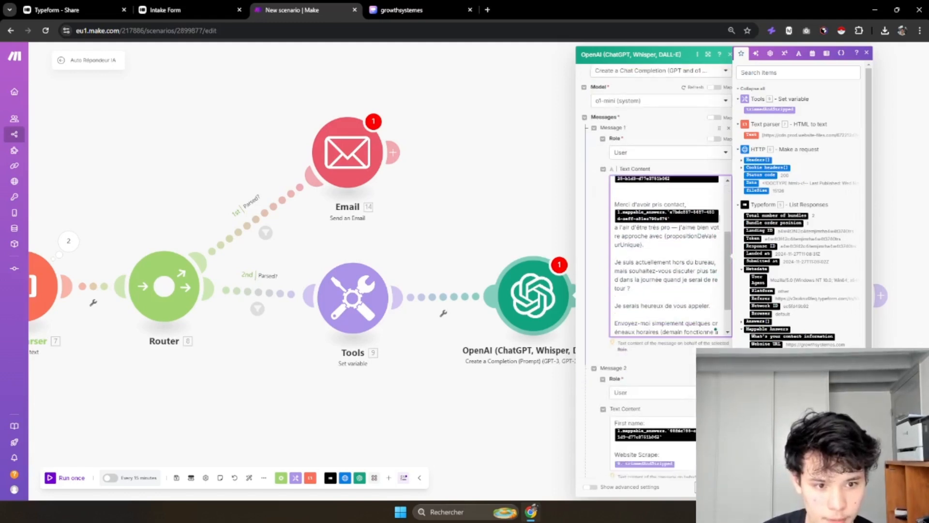
{"action": "scroll", "coordinate": [670, 257], "scroll_direction": "down", "scroll_amount": 5}
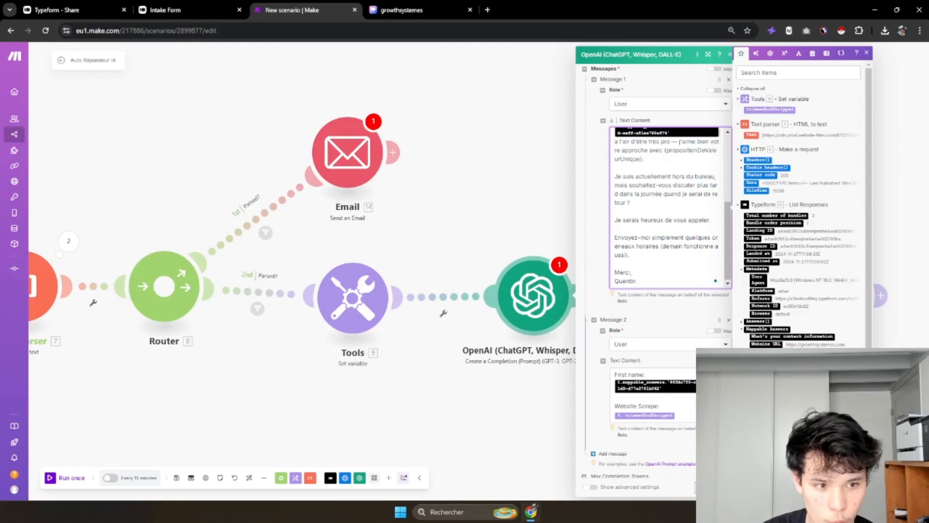
{"action": "left_click", "coordinate": [676, 380]}
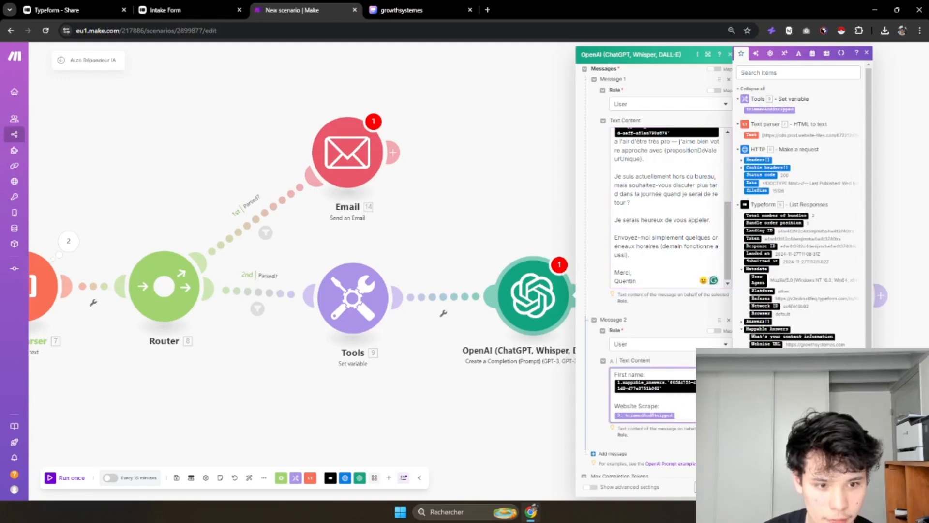
{"action": "scroll", "coordinate": [670, 206], "scroll_direction": "up", "scroll_amount": 3}
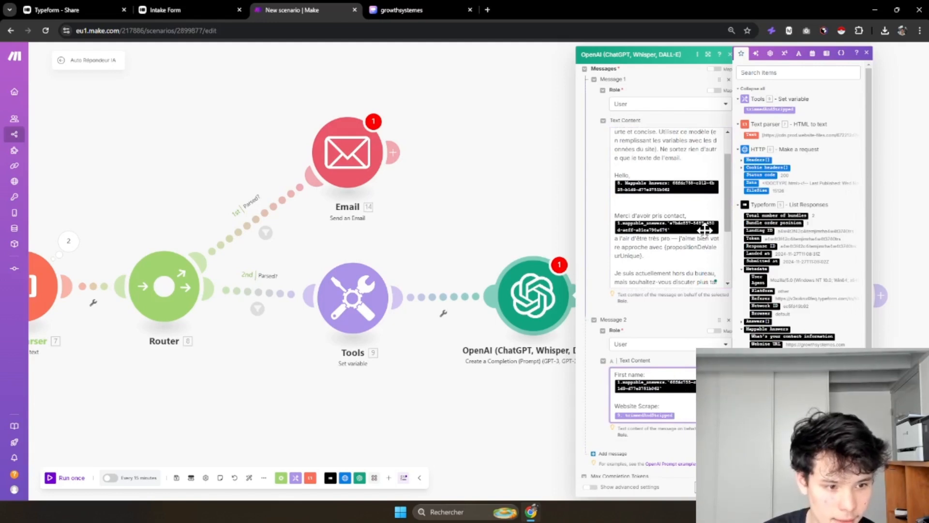
{"action": "left_click", "coordinate": [719, 487]}
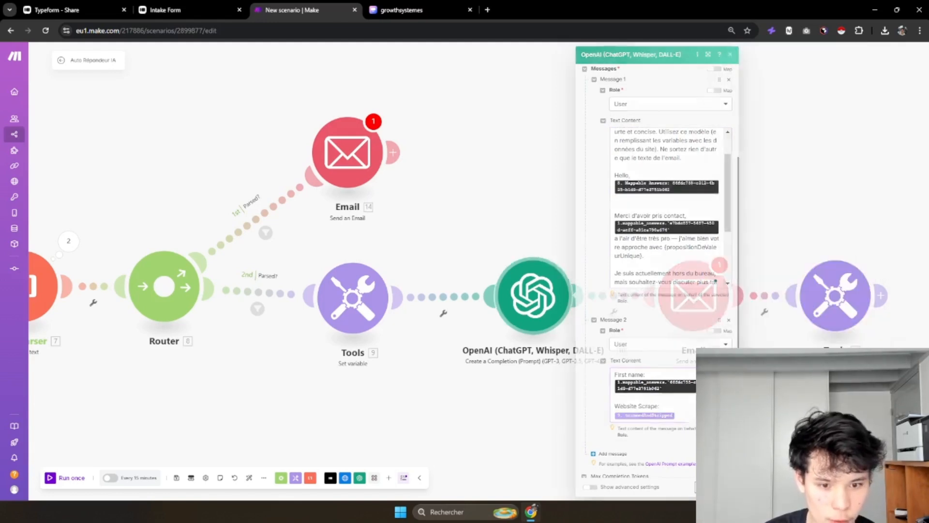
{"action": "left_click_drag", "start_coordinate": [663, 426], "coordinate": [522, 425]}
- Review the OpenAI module's warning messages, then close its settings
{"action": "left_click", "coordinate": [382, 279]}
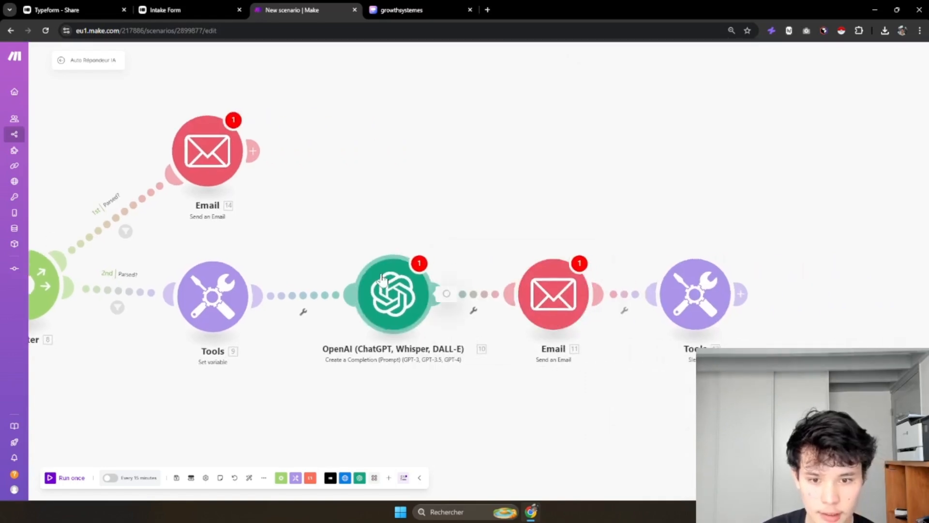
{"action": "left_click", "coordinate": [419, 266]}
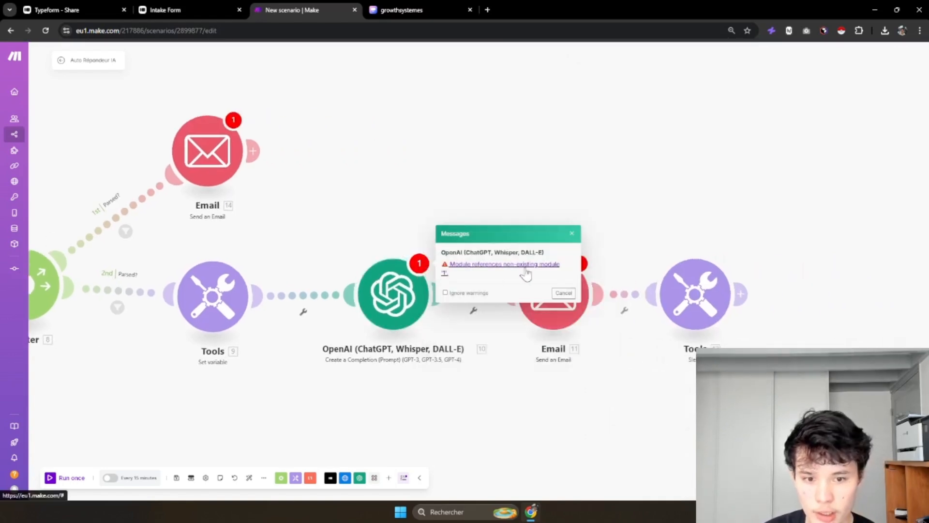
{"action": "left_click", "coordinate": [400, 293]}
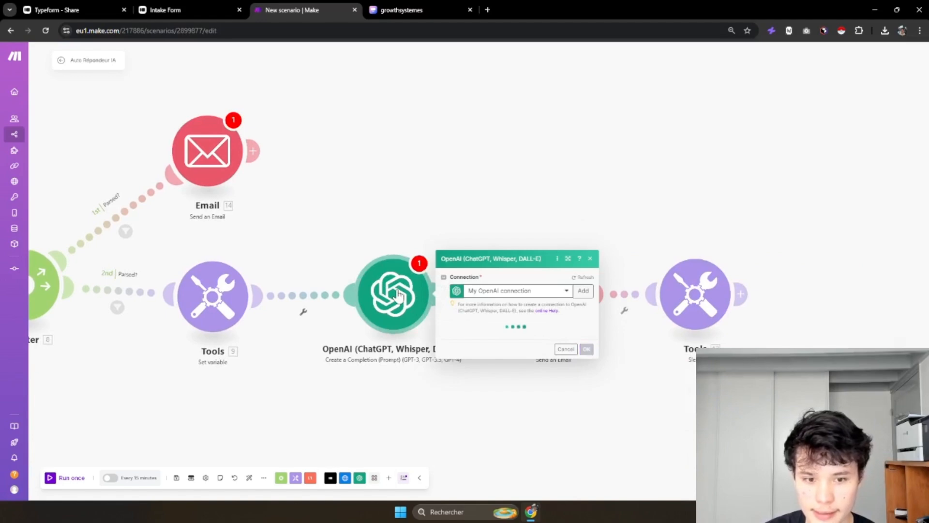
{"action": "left_click", "coordinate": [568, 222]}
{"action": "left_click_drag", "start_coordinate": [568, 221], "coordinate": [435, 229]}
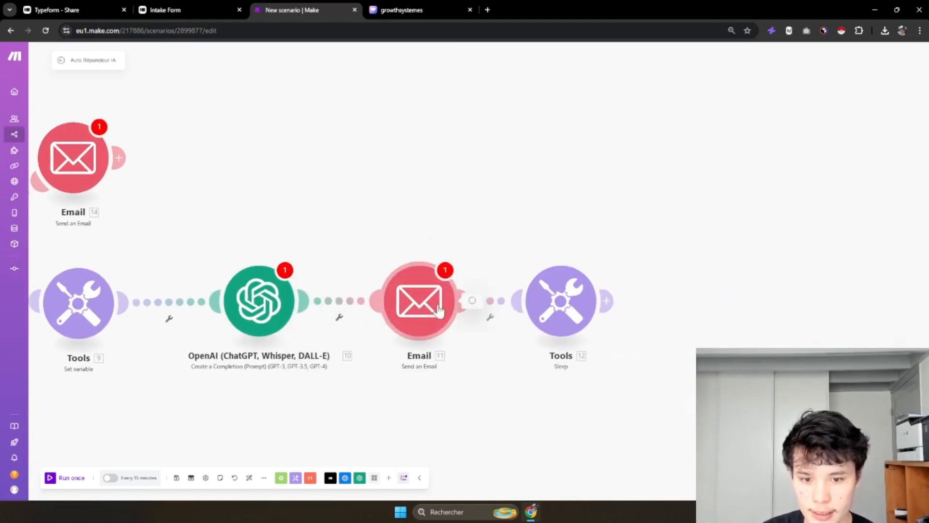
- Map Email module 11's recipient to the 5. Mappable Answers email item and save
{"action": "left_click", "coordinate": [419, 301]}
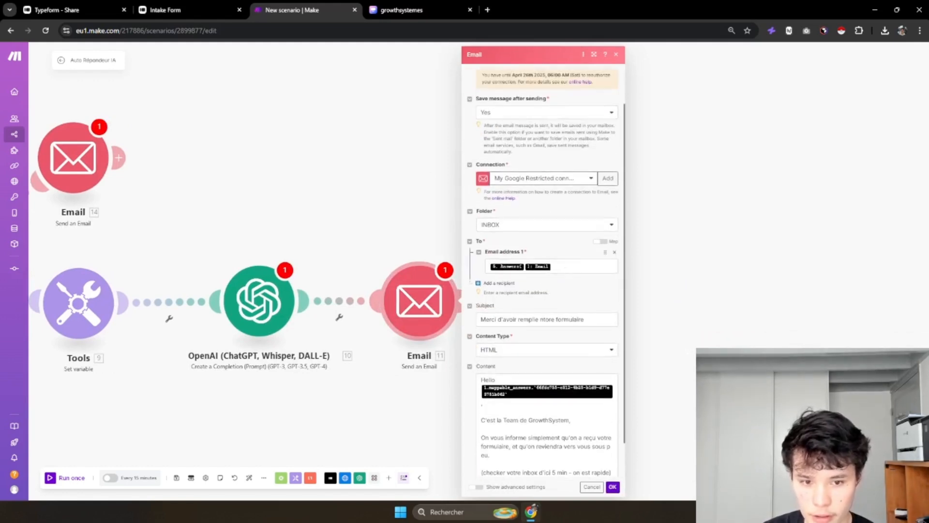
{"action": "left_click", "coordinate": [566, 267]}
{"action": "key", "text": "BackSpace"}
{"action": "scroll", "coordinate": [691, 315], "scroll_direction": "down", "scroll_amount": 1}
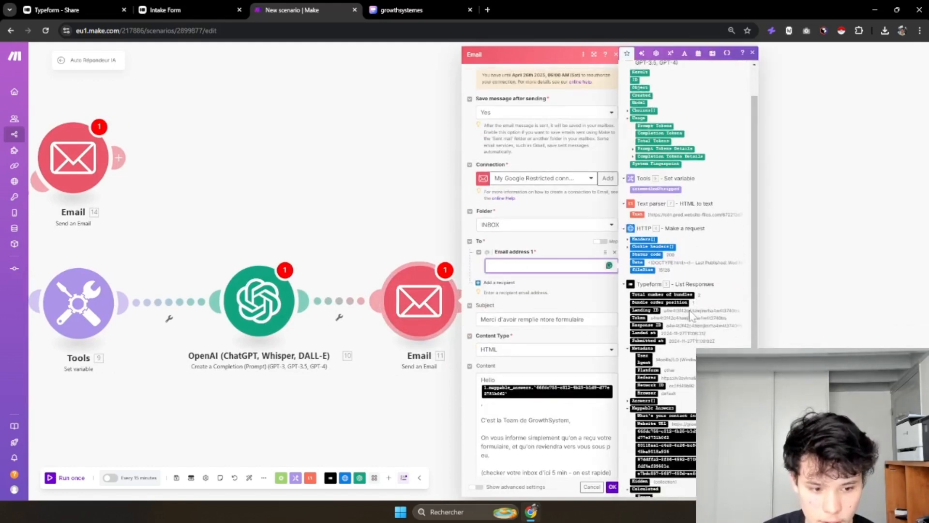
{"action": "left_click", "coordinate": [683, 460]}
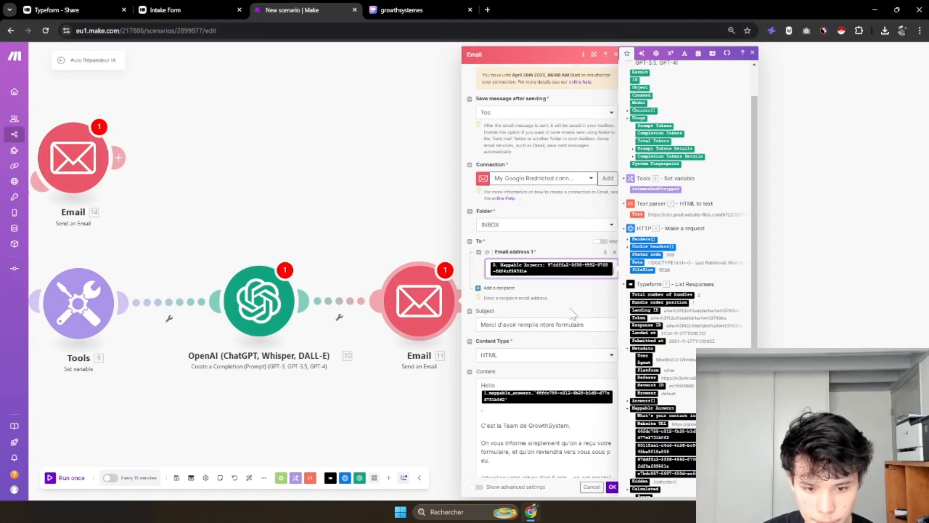
{"action": "scroll", "coordinate": [573, 314], "scroll_direction": "down", "scroll_amount": 1}
{"action": "left_click", "coordinate": [612, 486]}
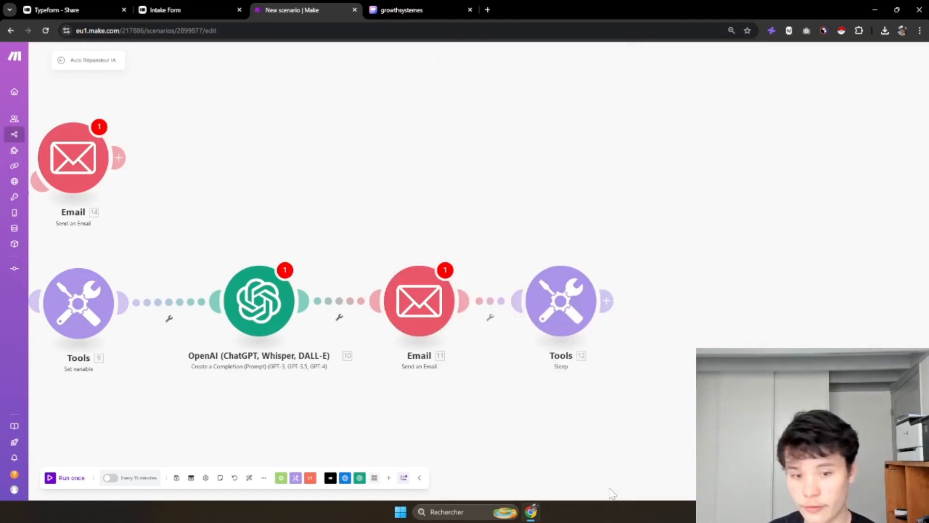
{"action": "right_click", "coordinate": [572, 317]}
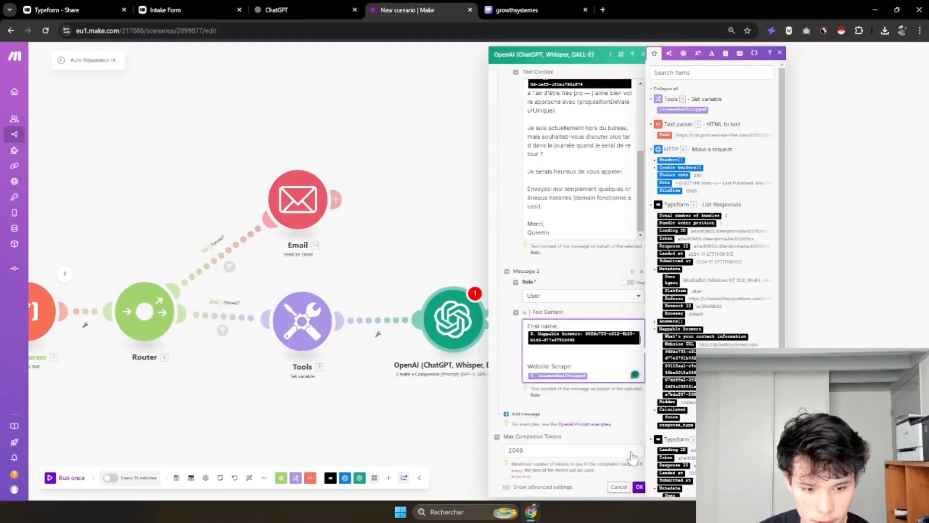
- Delete the final Sleep module after the second email
{"action": "left_click", "coordinate": [638, 491]}
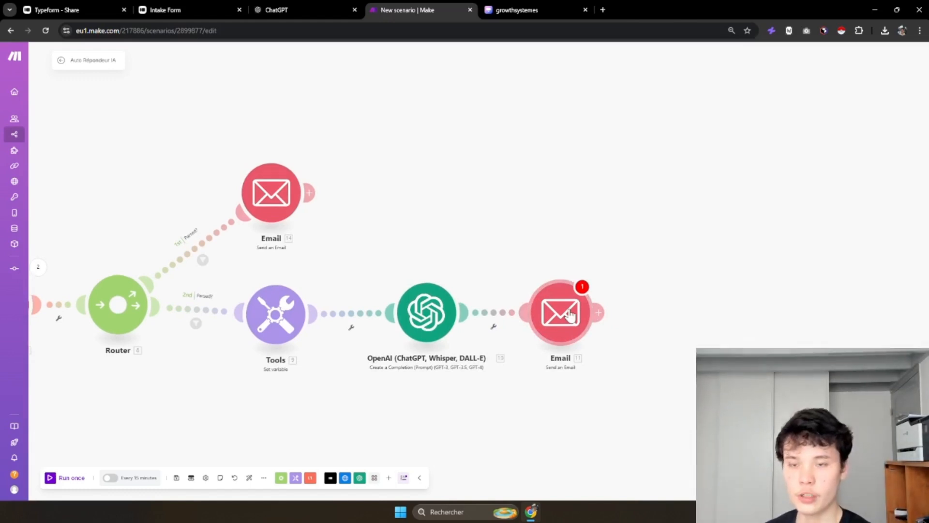
{"action": "left_click_drag", "start_coordinate": [394, 174], "coordinate": [769, 209]}
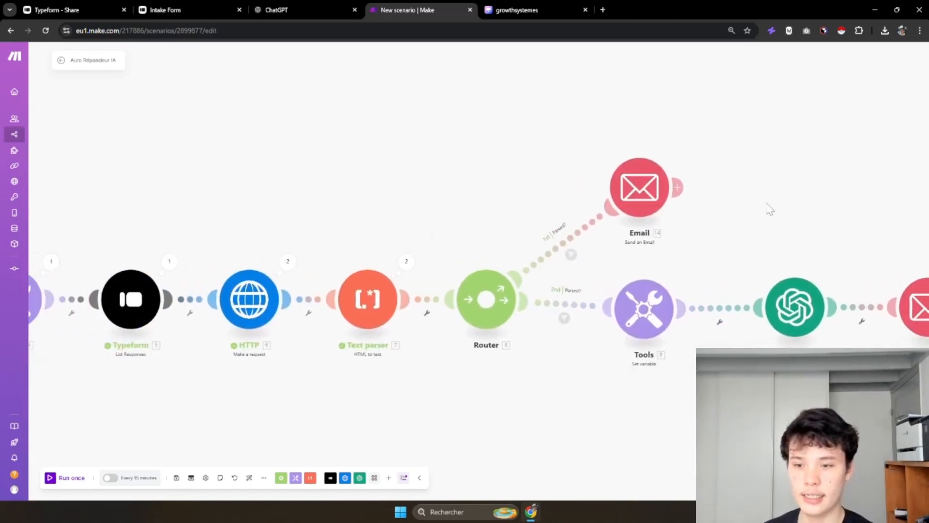
{"action": "left_click_drag", "start_coordinate": [285, 189], "coordinate": [381, 170]}
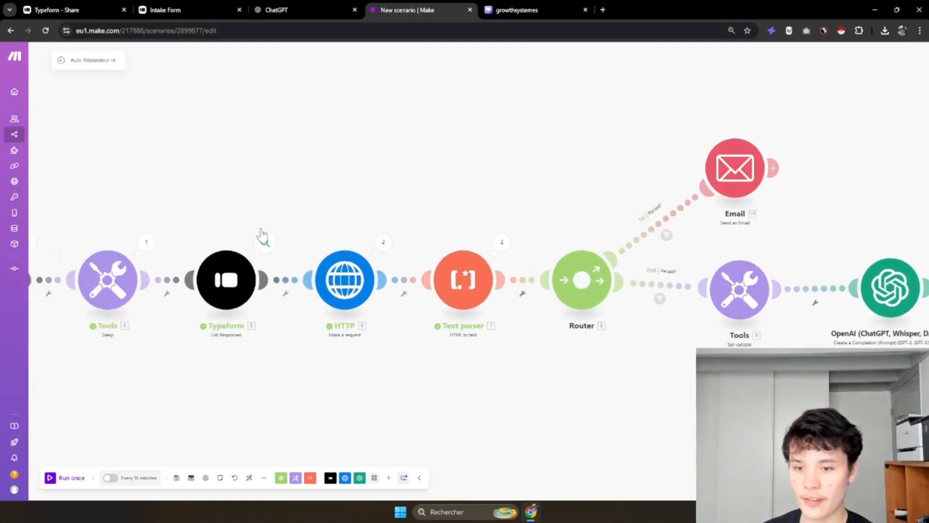
{"action": "left_click_drag", "start_coordinate": [615, 196], "coordinate": [252, 207]}
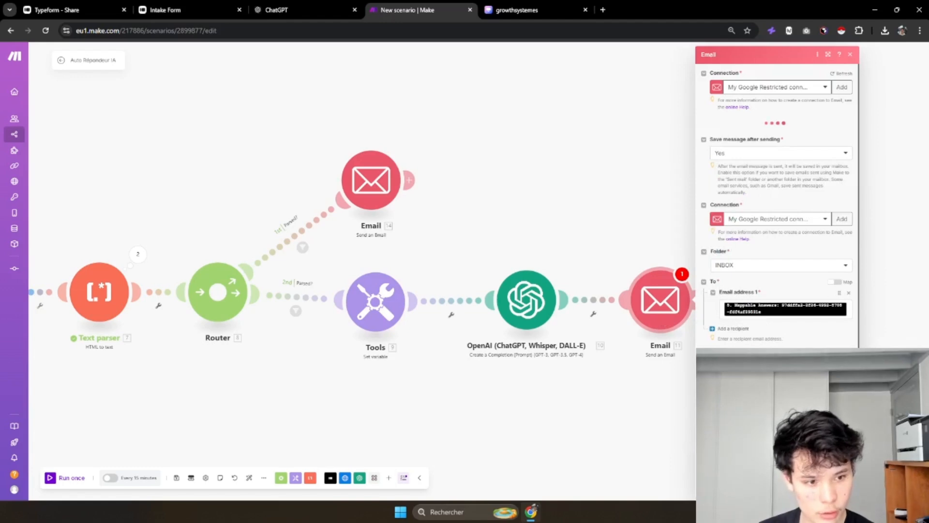
- Remap the second Email's recipient to the respondent's email answer and add their first name after Hello
{"action": "left_click", "coordinate": [850, 310]}
{"action": "key", "text": "BackSpace"}
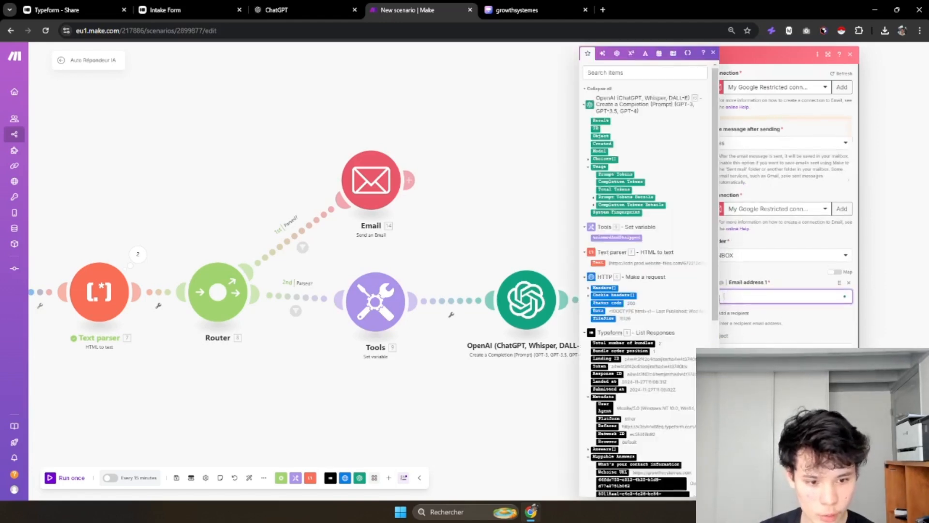
{"action": "scroll", "coordinate": [602, 367], "scroll_direction": "down", "scroll_amount": 2}
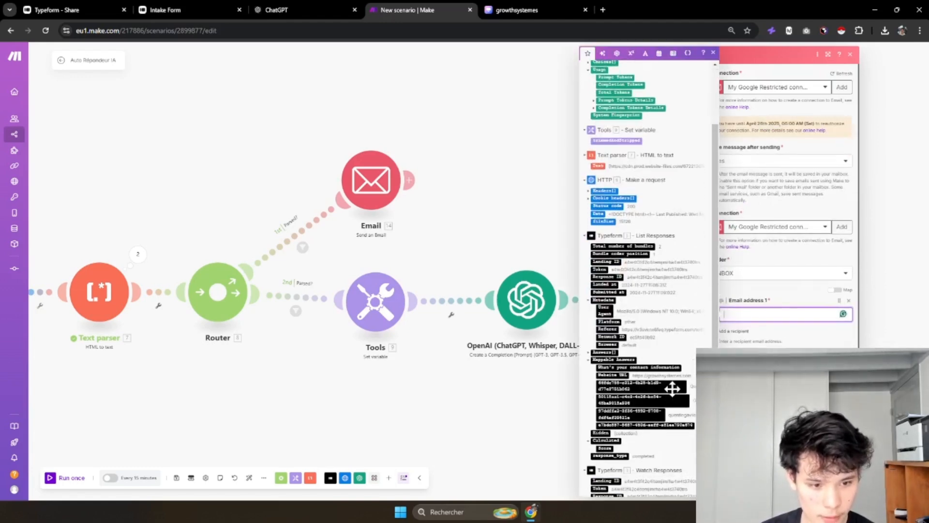
{"action": "left_click", "coordinate": [670, 386]}
{"action": "key", "text": "BackSpace"}
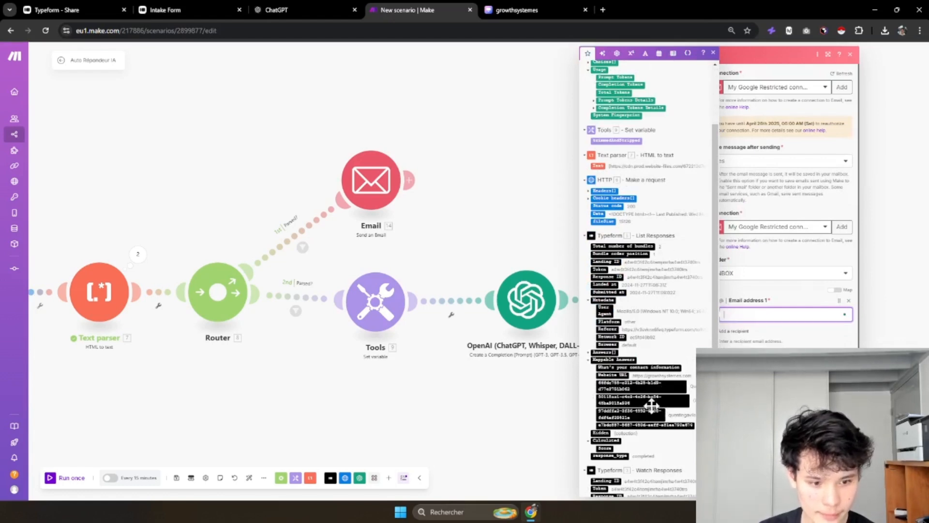
{"action": "left_click", "coordinate": [652, 417]}
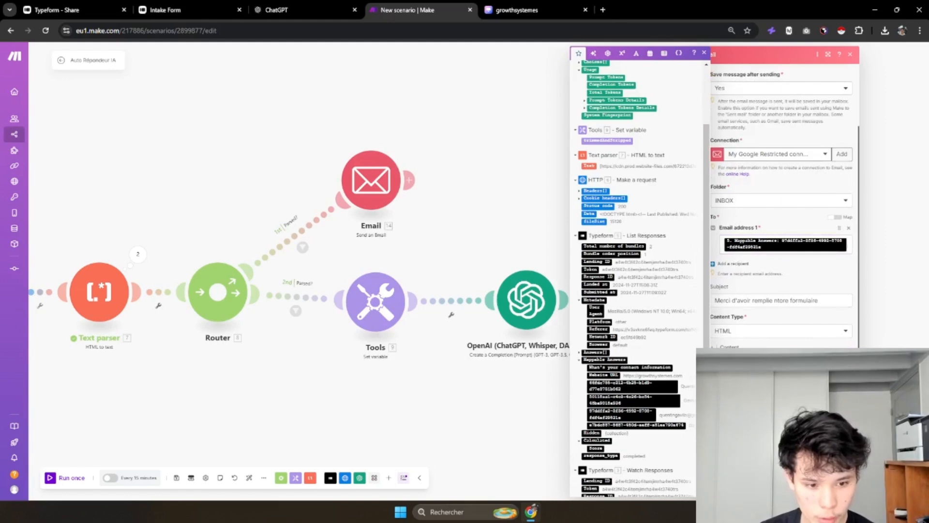
{"action": "left_click", "coordinate": [669, 387]}
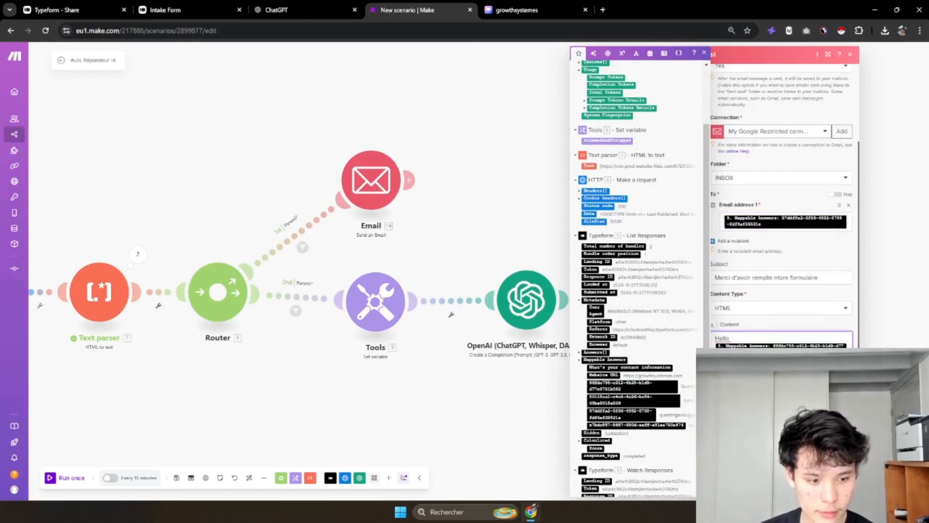
{"action": "left_click", "coordinate": [841, 486]}
{"action": "left_click_drag", "start_coordinate": [364, 388], "coordinate": [679, 388]}
{"action": "scroll", "coordinate": [649, 378], "scroll_direction": "down", "scroll_amount": 3}
{"action": "left_click_drag", "start_coordinate": [599, 374], "coordinate": [603, 361]}
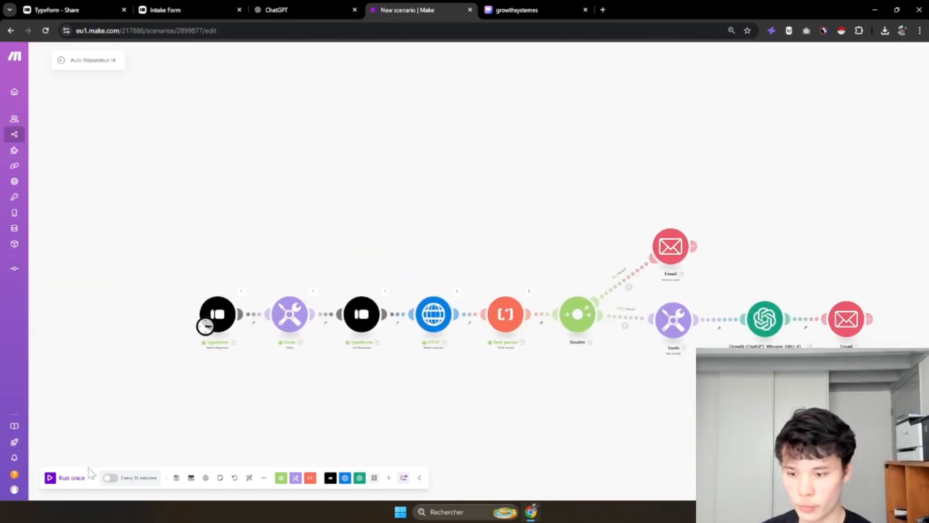
- Run the scenario once, check the Typeform trigger result, then copy the Intake Form's public link
{"action": "left_click", "coordinate": [54, 479]}
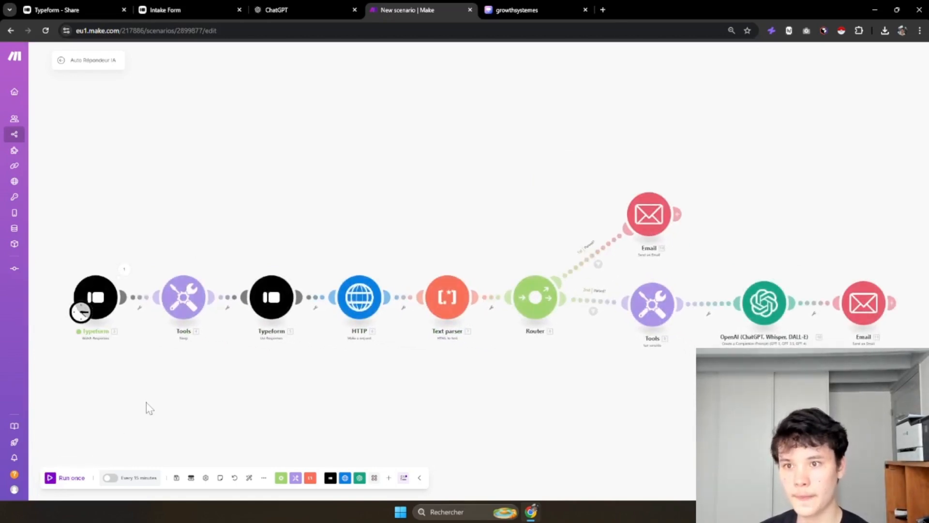
{"action": "left_click", "coordinate": [124, 270]}
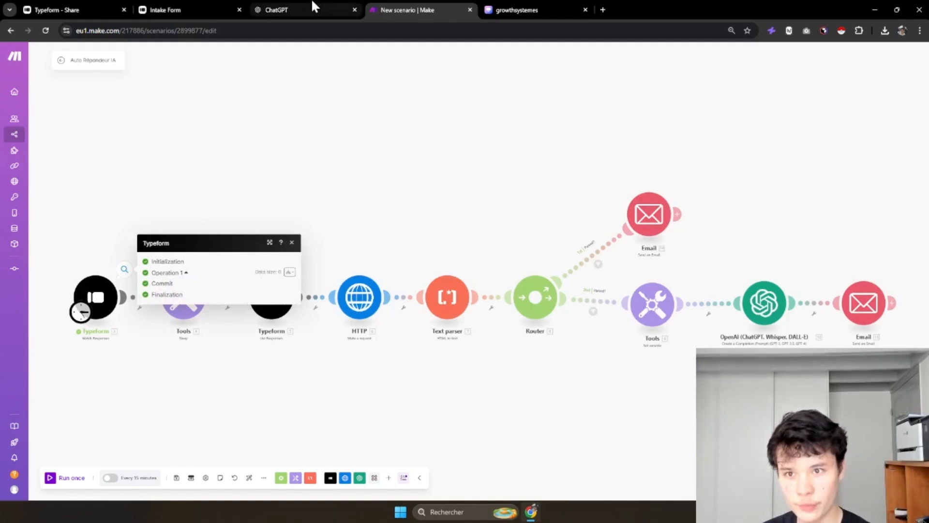
{"action": "left_click", "coordinate": [220, 8]}
{"action": "left_click", "coordinate": [100, 7]}
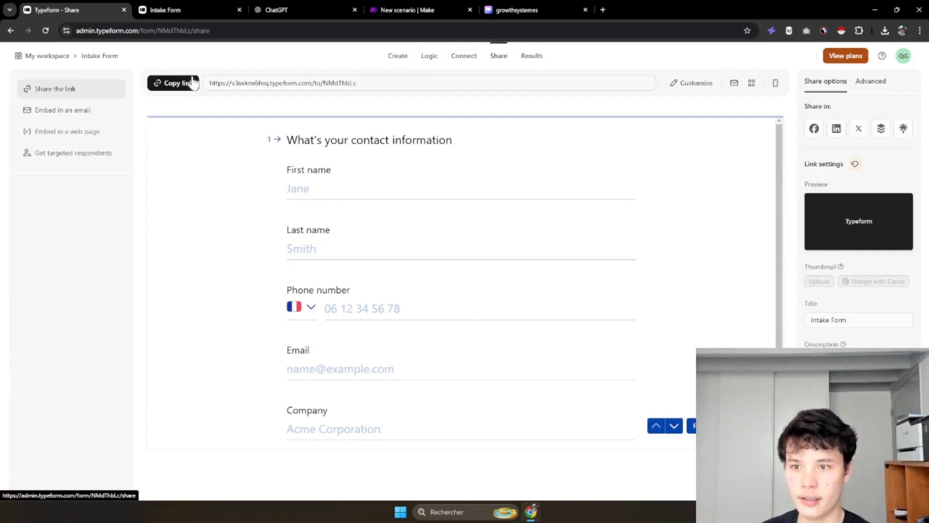
{"action": "left_click", "coordinate": [174, 82]}
- Load the copied Intake Form link in a new browser tab
{"action": "left_click", "coordinate": [603, 10]}
{"action": "left_click_drag", "start_coordinate": [630, 9], "coordinate": [155, 5]}
{"action": "key", "text": "ctrl+v"}
{"action": "key", "text": "Return"}
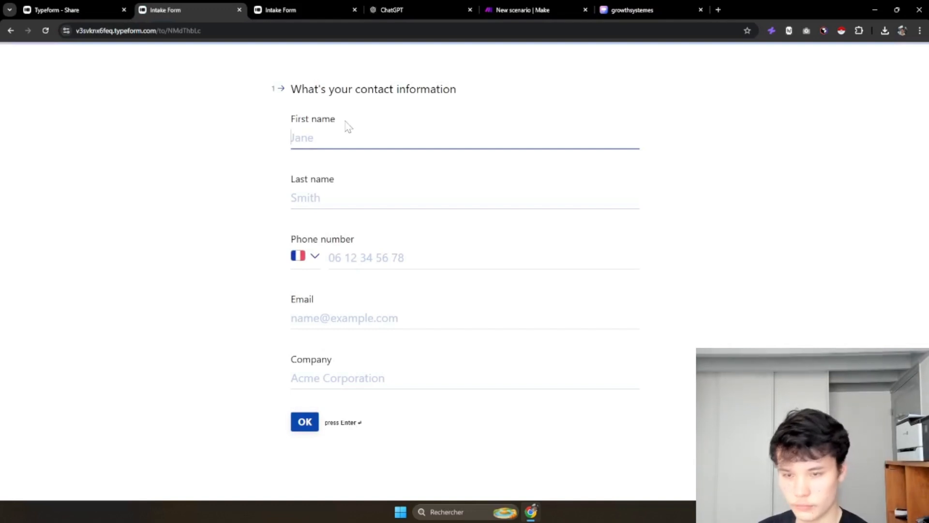
{"action": "type", "text": "Quentin"}
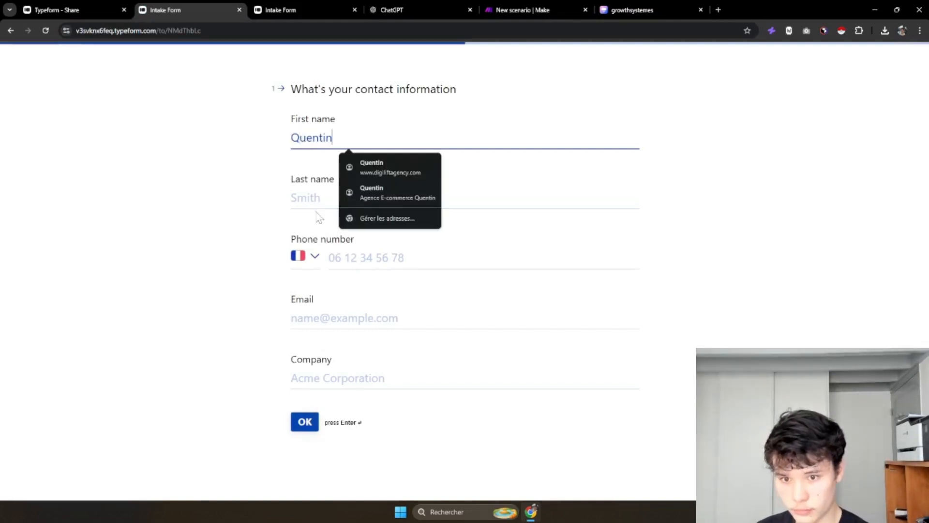
{"action": "key", "text": "Tab"}
{"action": "type", "text": "Gavi"}
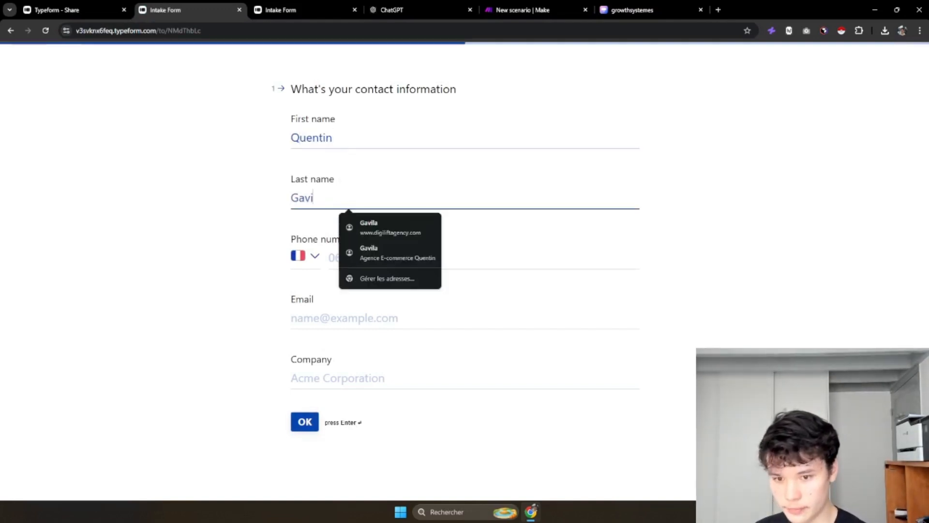
{"action": "type", "text": "la"}
{"action": "left_click", "coordinate": [312, 322]}
{"action": "left_click", "coordinate": [351, 342]}
{"action": "key", "text": "Tab"}
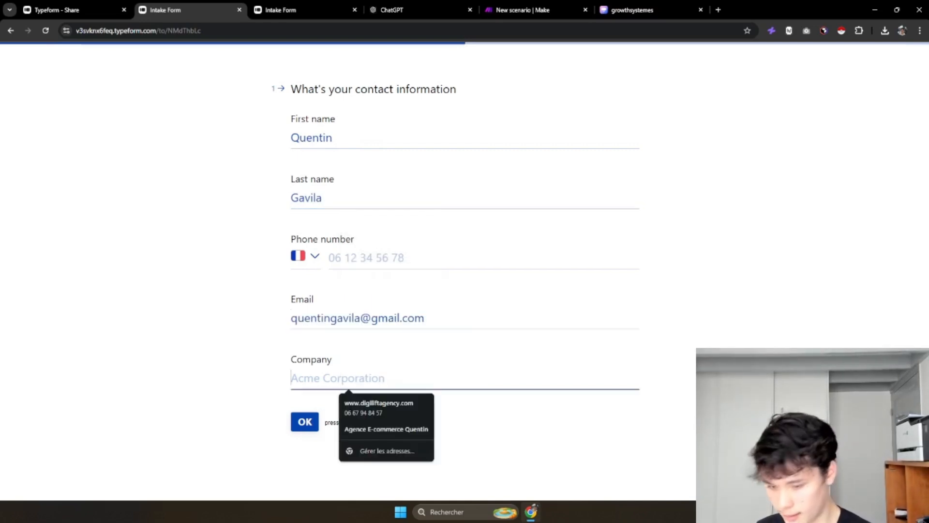
{"action": "type", "text": "GS"}
{"action": "left_click", "coordinate": [303, 421]}
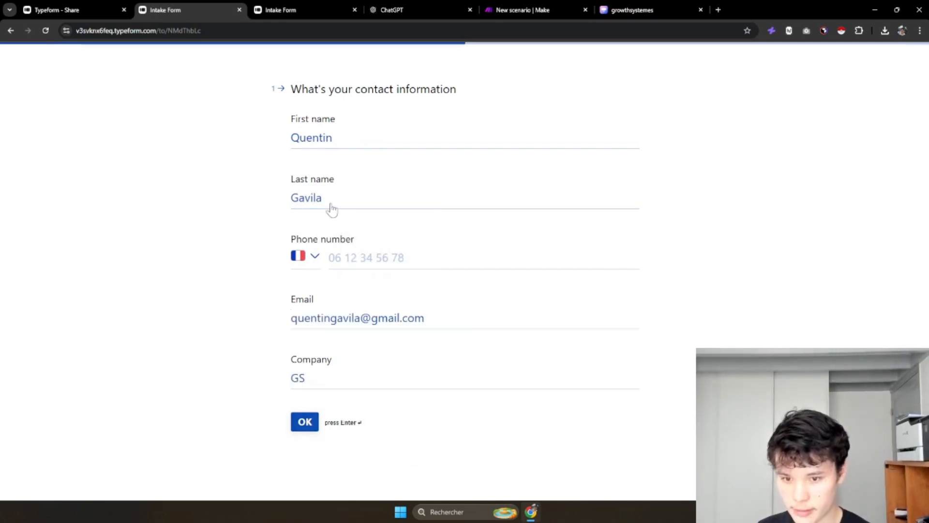
{"action": "type", "text": "ht"}
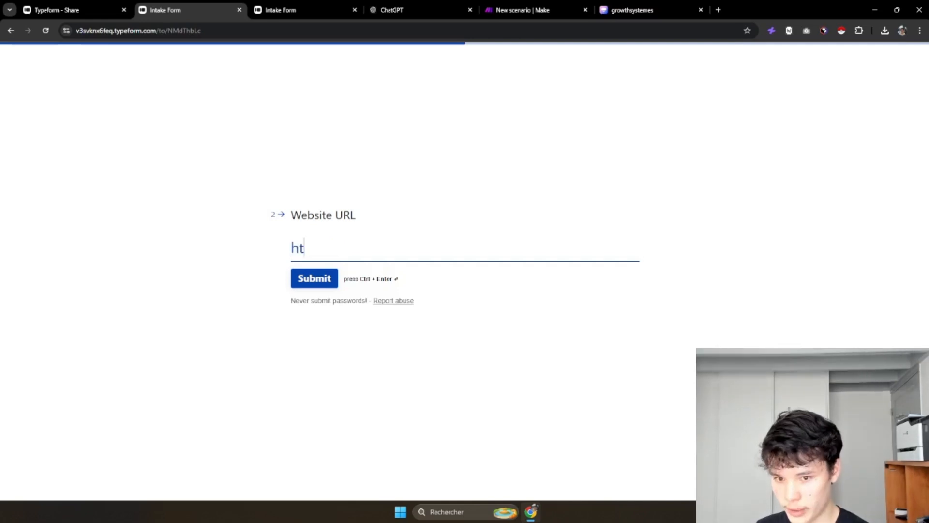
{"action": "type", "text": "tps://g"}
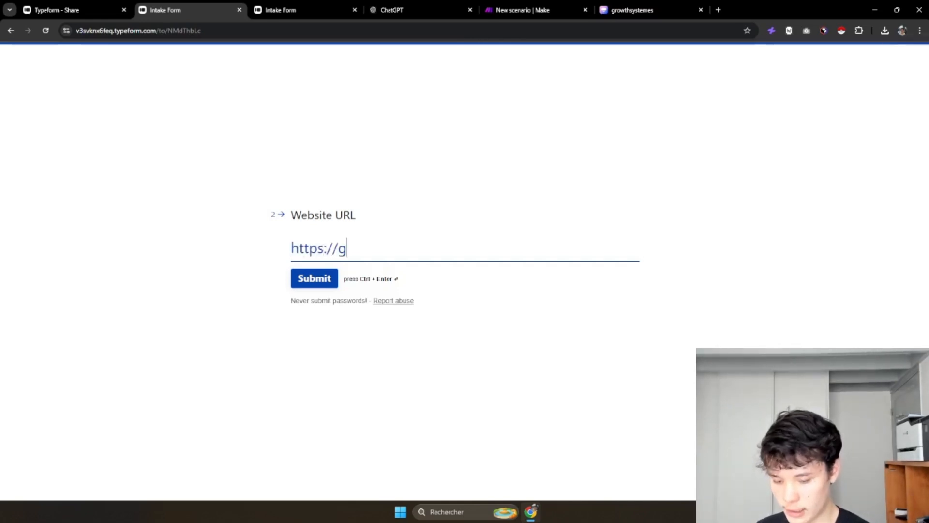
{"action": "type", "text": "rowthsystemes."}
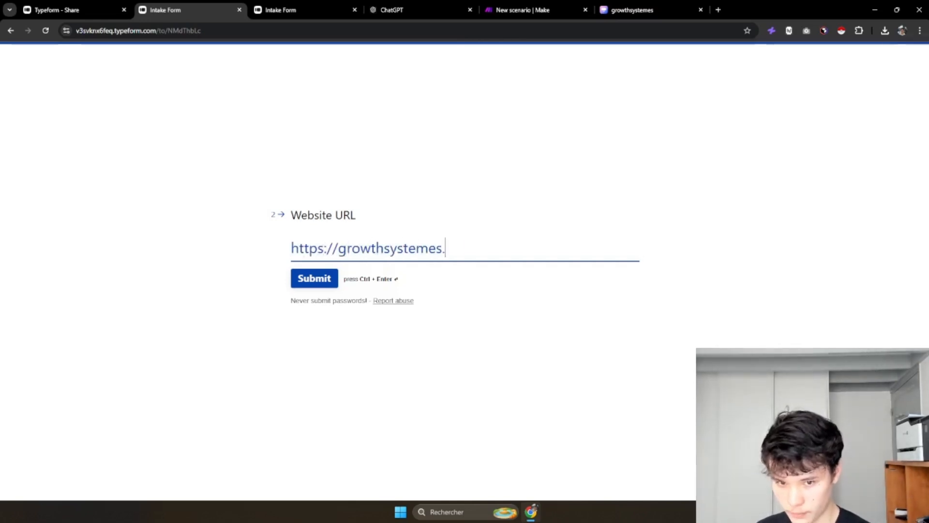
{"action": "type", "text": "com"}
{"action": "left_click", "coordinate": [308, 284]}
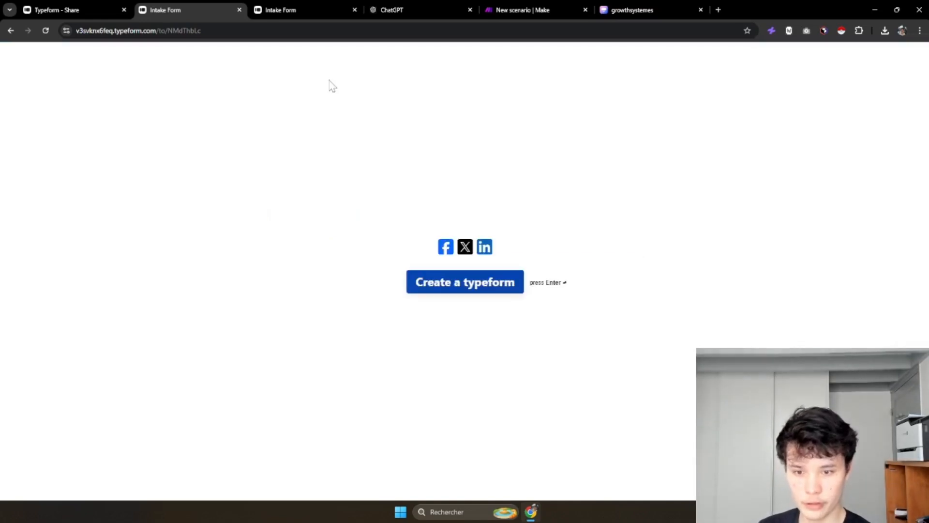
- Back in the Make editor, run the scenario once on the new submission
{"action": "left_click", "coordinate": [514, 10]}
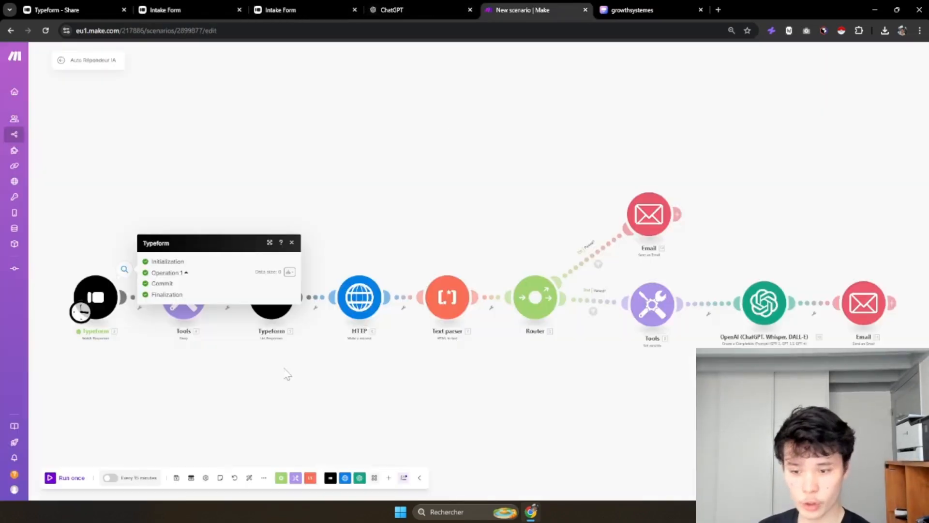
{"action": "left_click", "coordinate": [51, 478]}
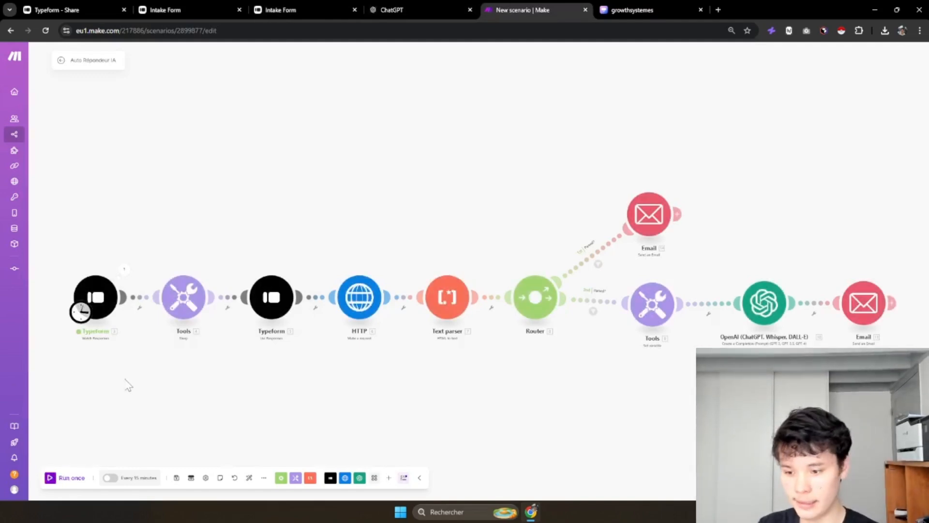
{"action": "left_click", "coordinate": [54, 478]}
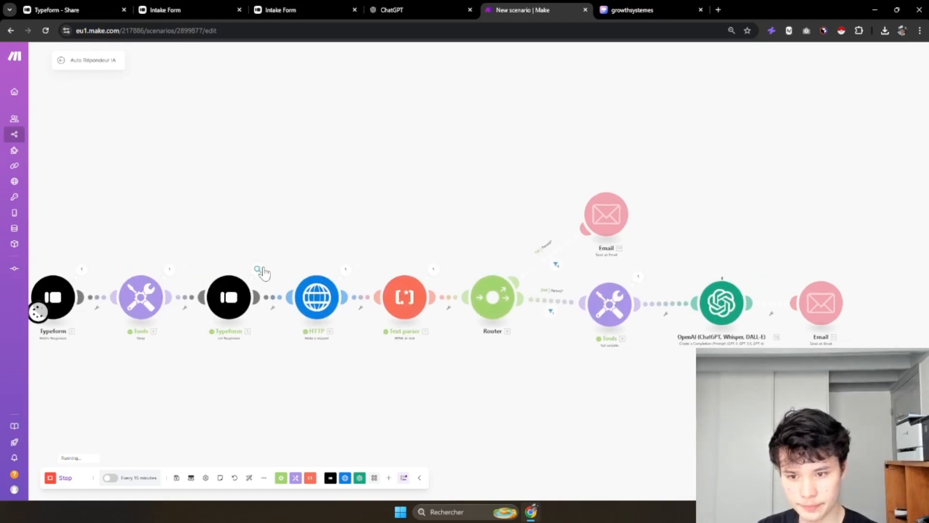
- Check the run's output bundles on the Typeform, HTTP and OpenAI modules
{"action": "left_click", "coordinate": [258, 269]}
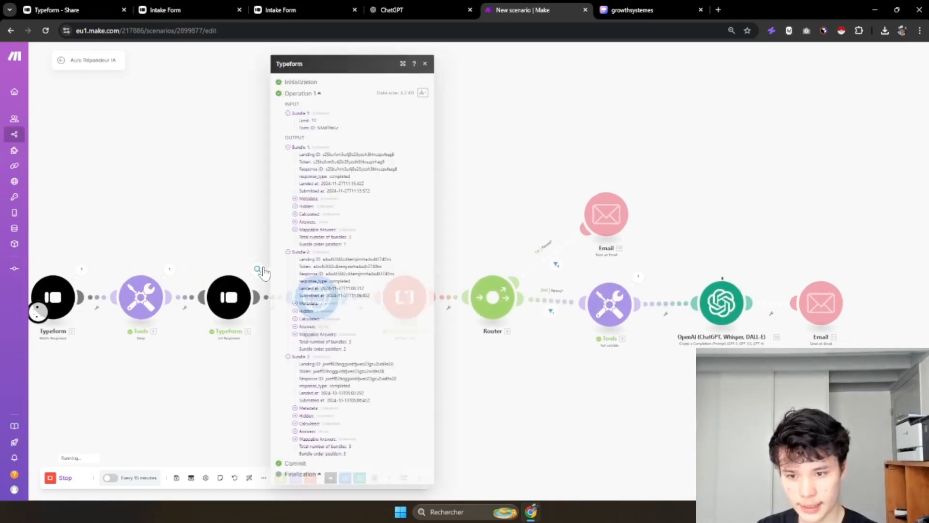
{"action": "left_click", "coordinate": [241, 246]}
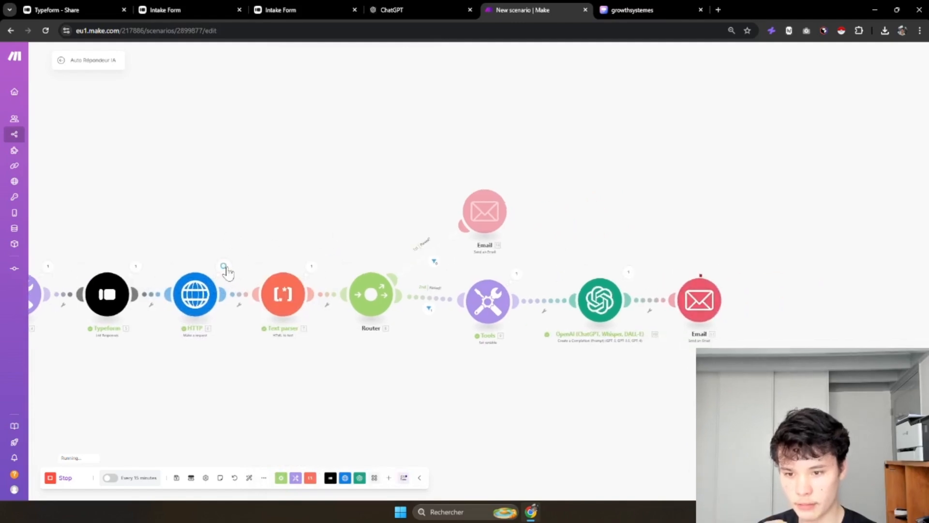
{"action": "left_click", "coordinate": [224, 267]}
{"action": "left_click", "coordinate": [193, 214]}
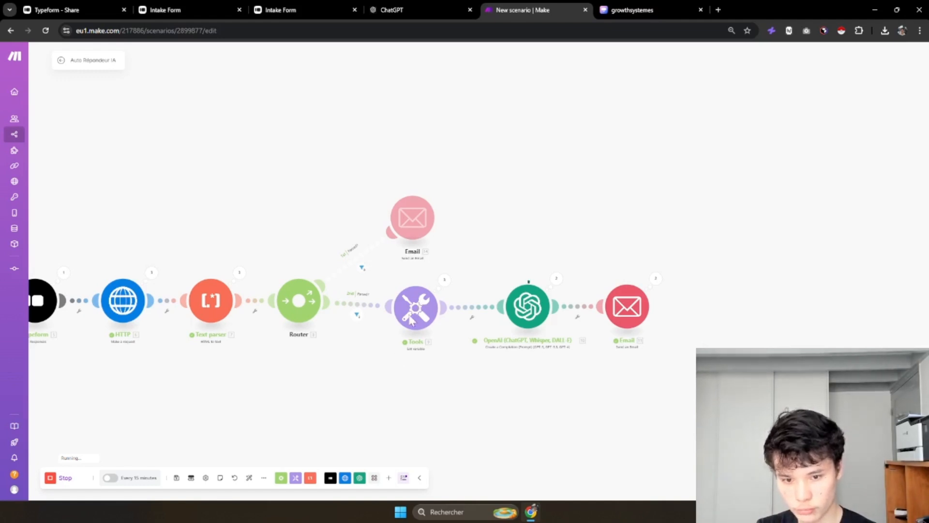
{"action": "left_click", "coordinate": [558, 279]}
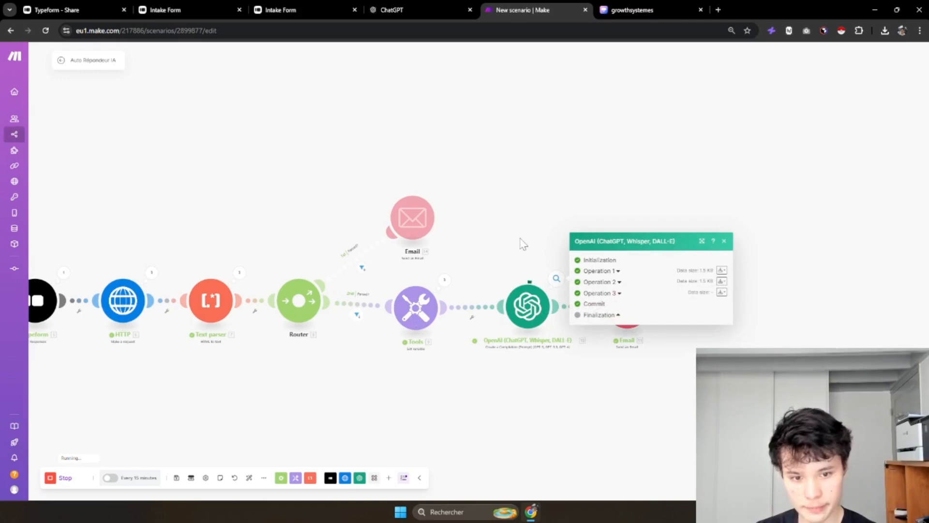
{"action": "left_click_drag", "start_coordinate": [523, 243], "coordinate": [439, 244]}
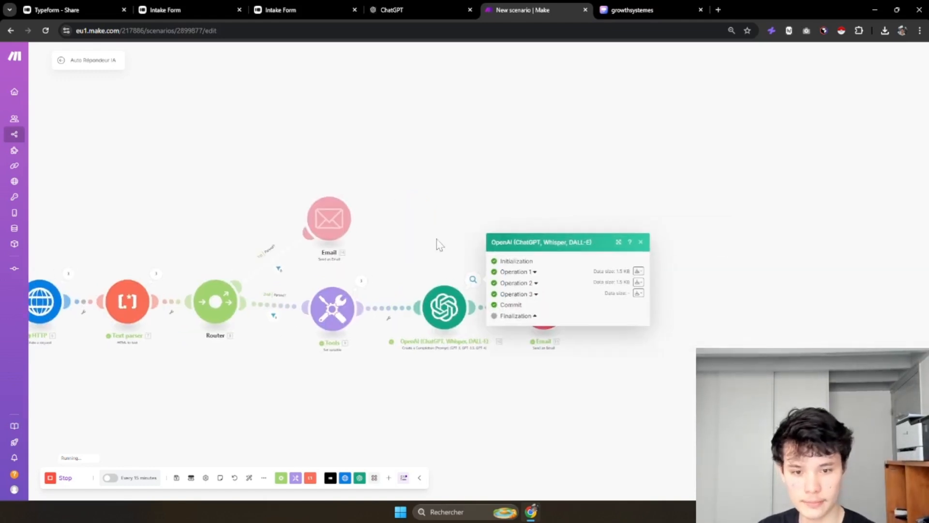
{"action": "left_click", "coordinate": [440, 244]}
{"action": "left_click_drag", "start_coordinate": [630, 340], "coordinate": [594, 332]}
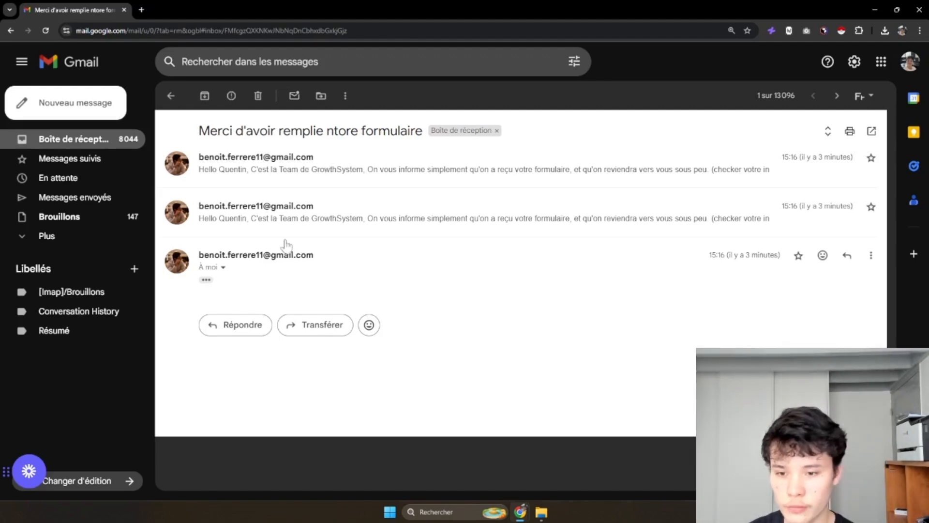
- Expand the latest auto-reply in the Gmail thread to read its full body
{"action": "left_click", "coordinate": [206, 280]}
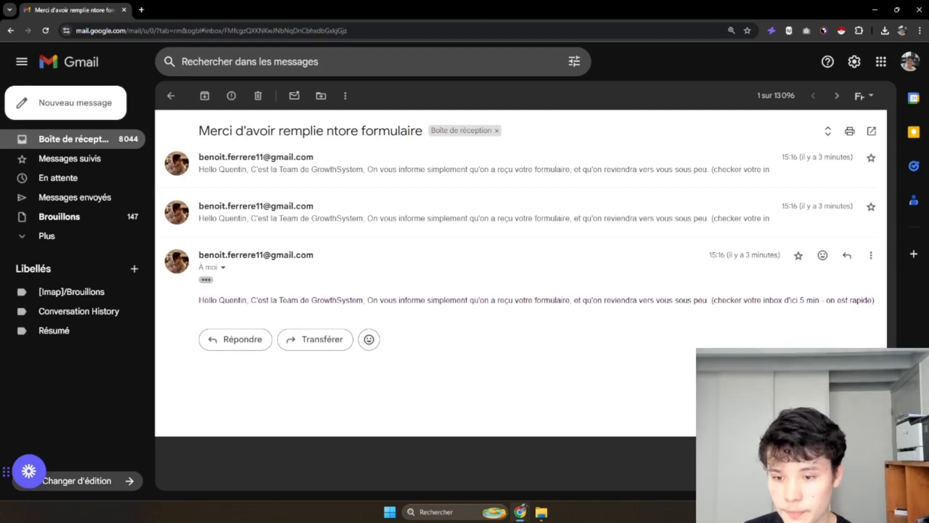